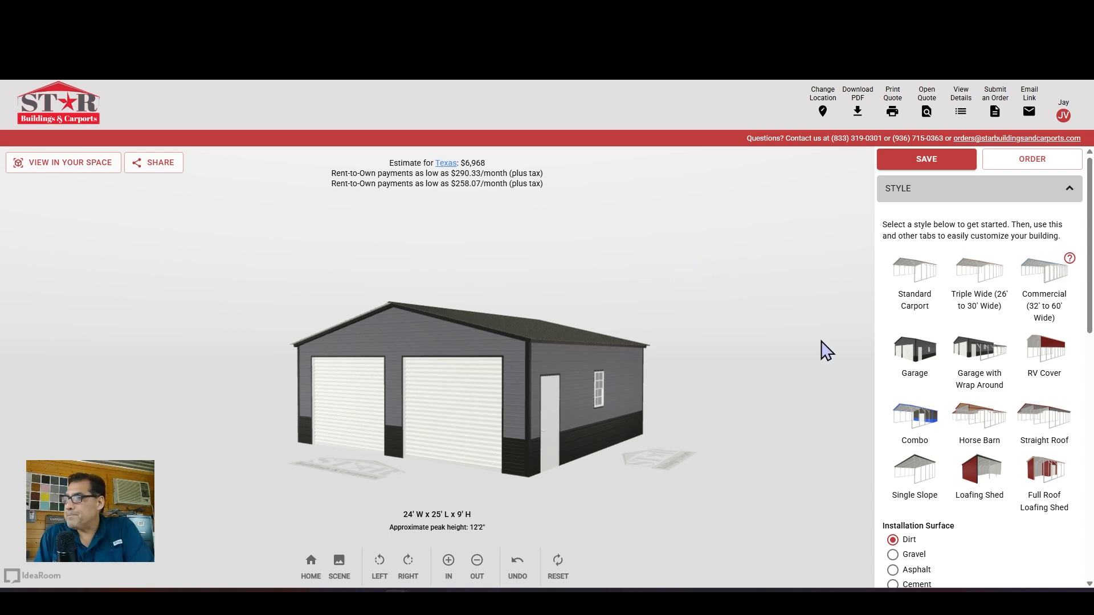
Select the Garage building style
click(964, 193)
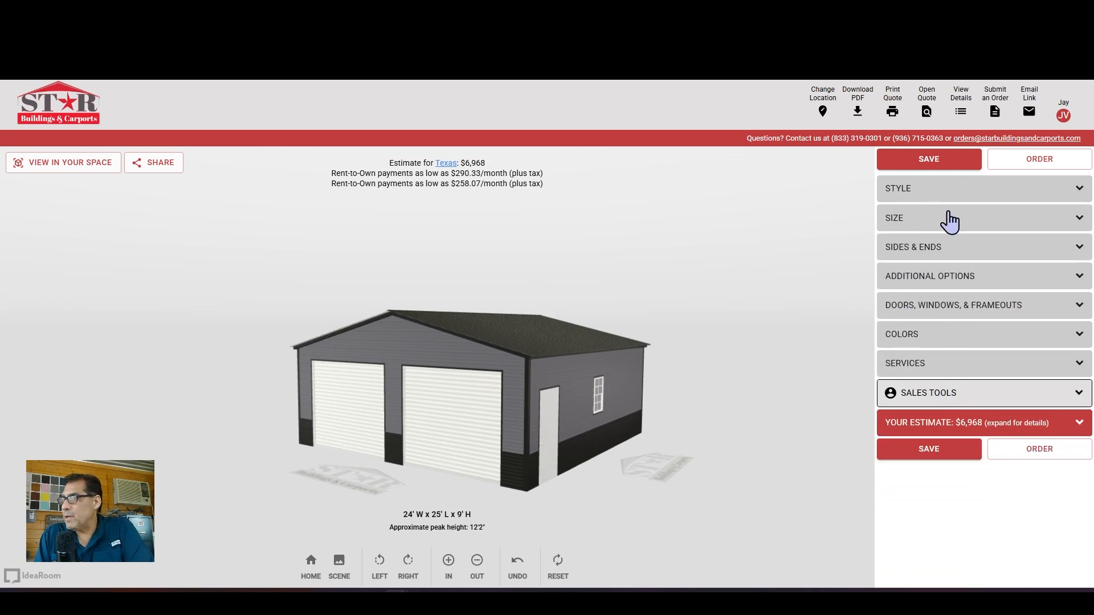
click(970, 196)
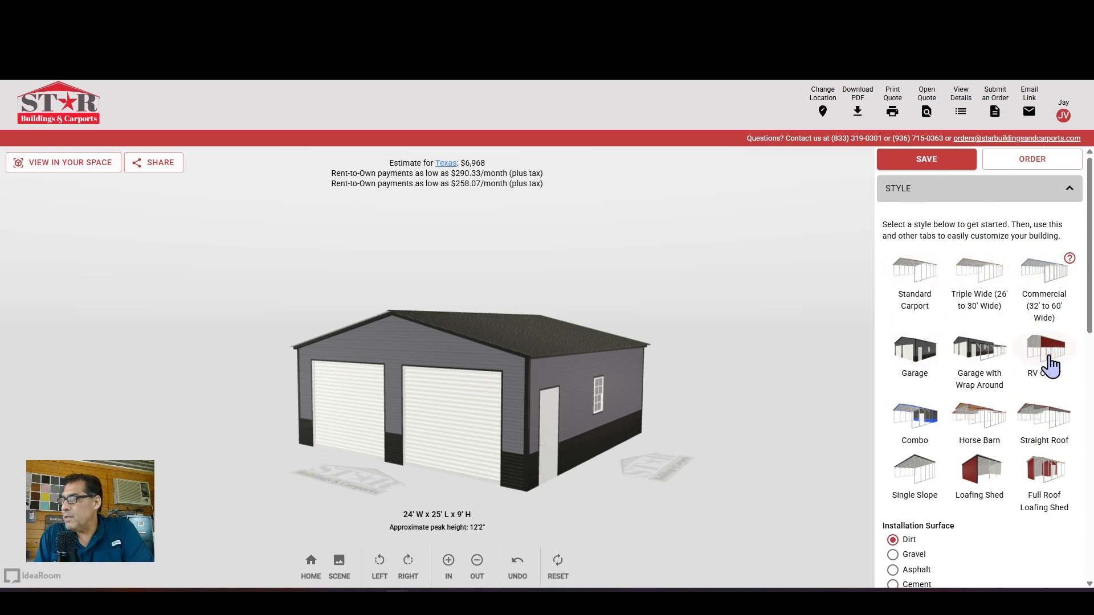
click(907, 356)
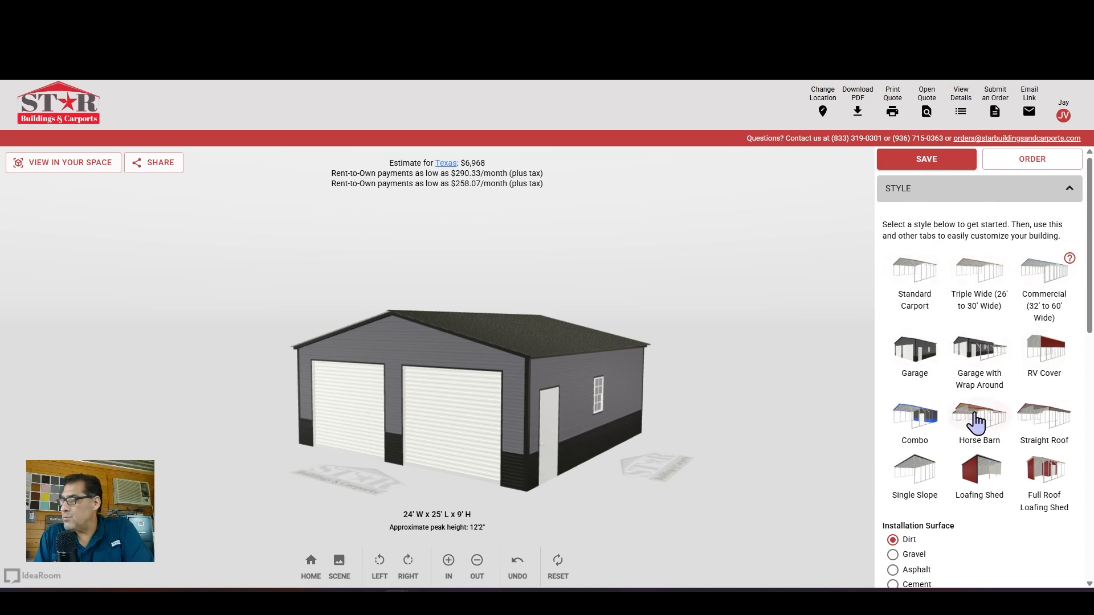
Try a 5/12 roof pitch, then set it back to 3/12
scroll(1008, 371, down, 3)
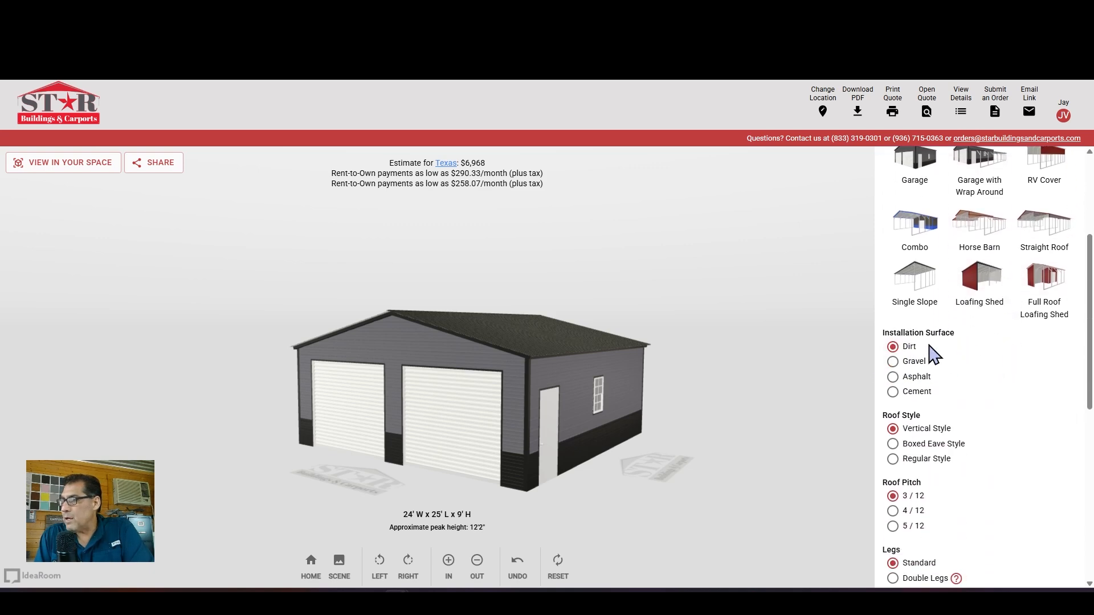
scroll(965, 399, down, 1)
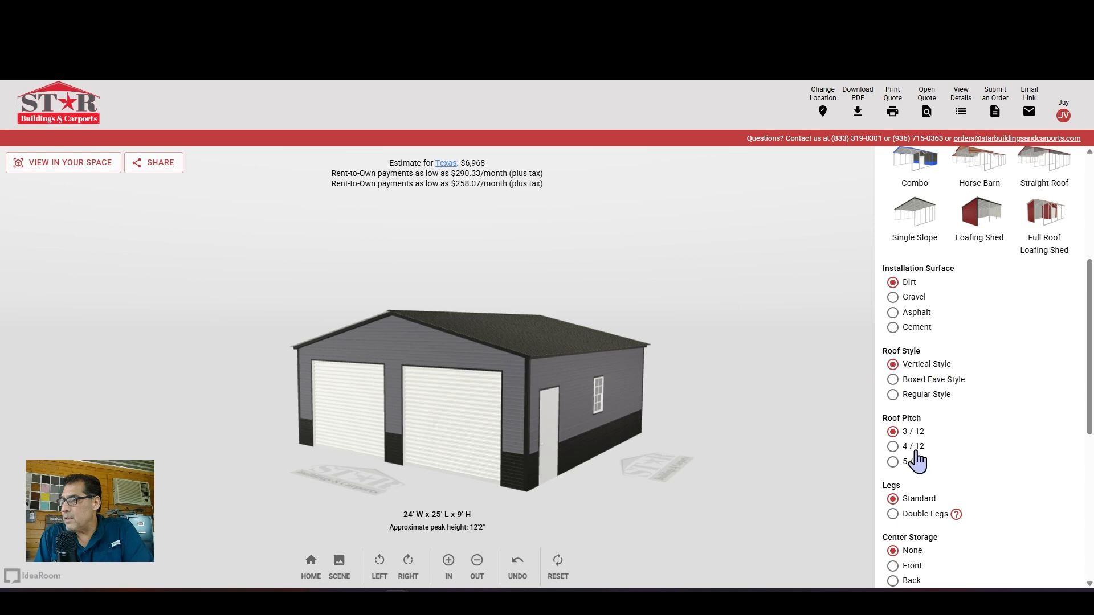
scroll(940, 439, down, 2)
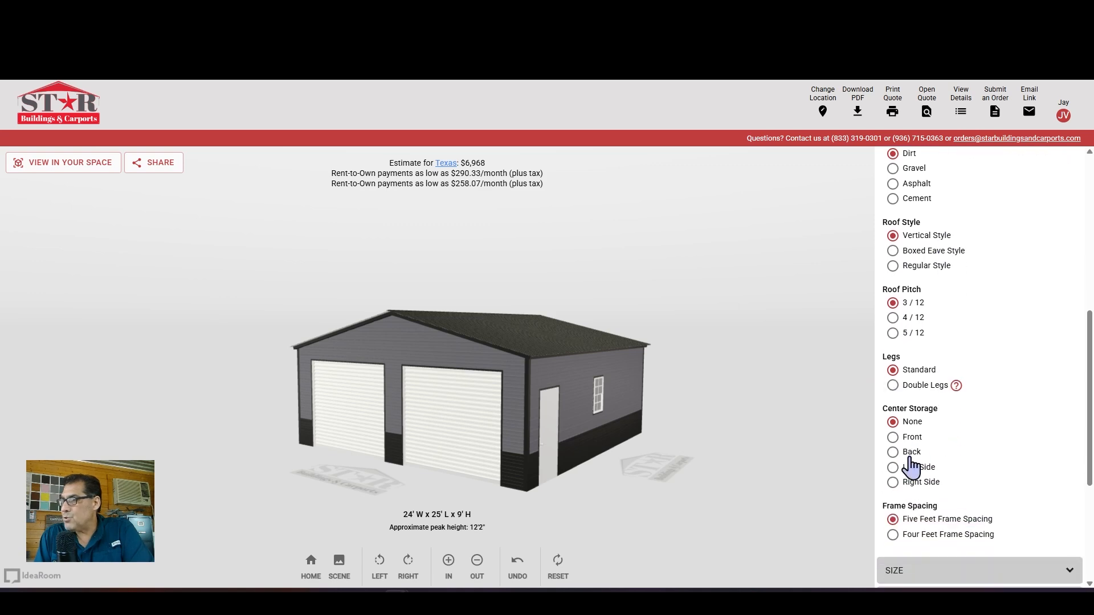
scroll(975, 276, up, 1)
scroll(973, 285, down, 2)
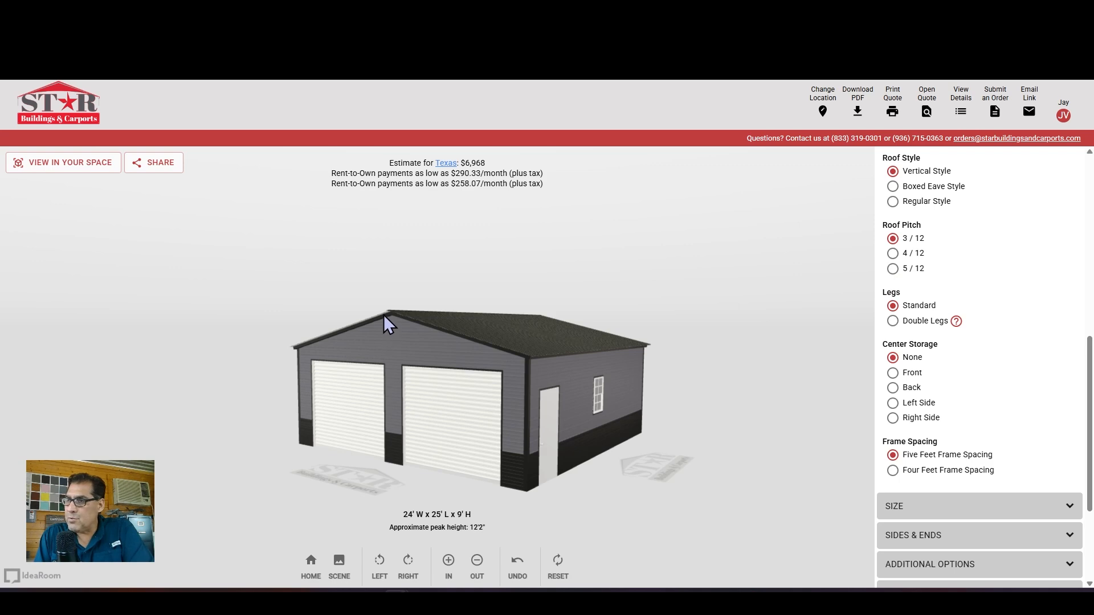
click(893, 270)
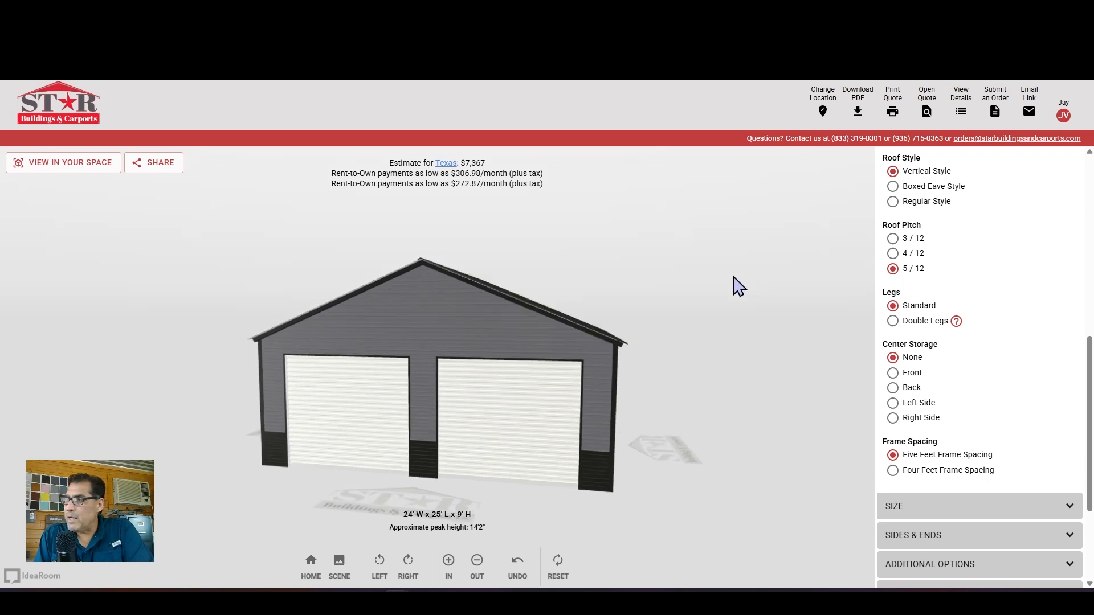
click(892, 239)
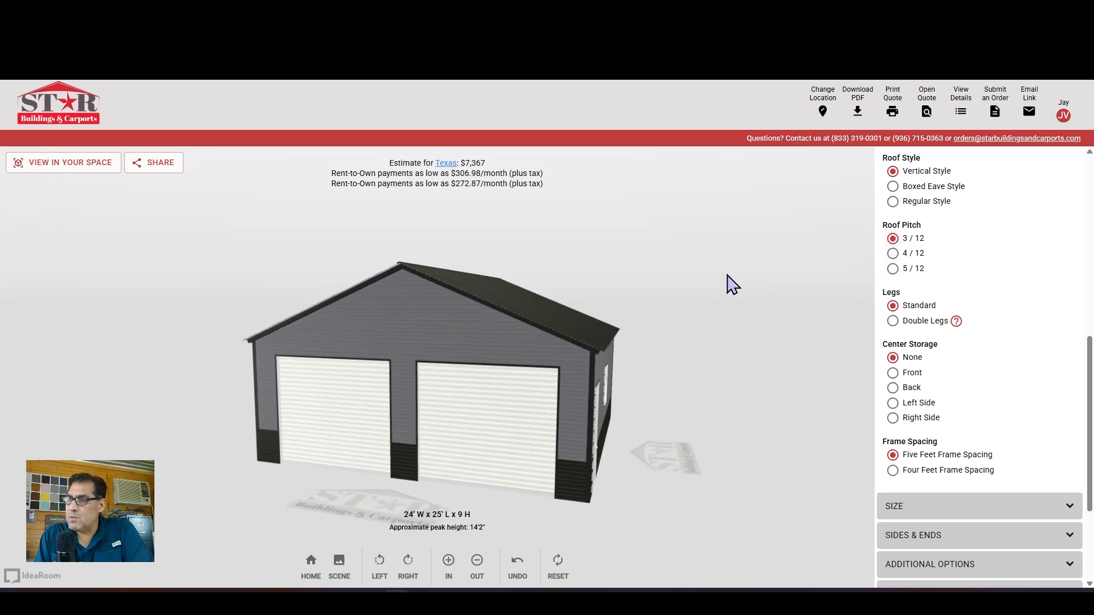
Collapse the style section and show the size settings: 24' wide, 25' long, 9' legs
scroll(940, 240, up, 5)
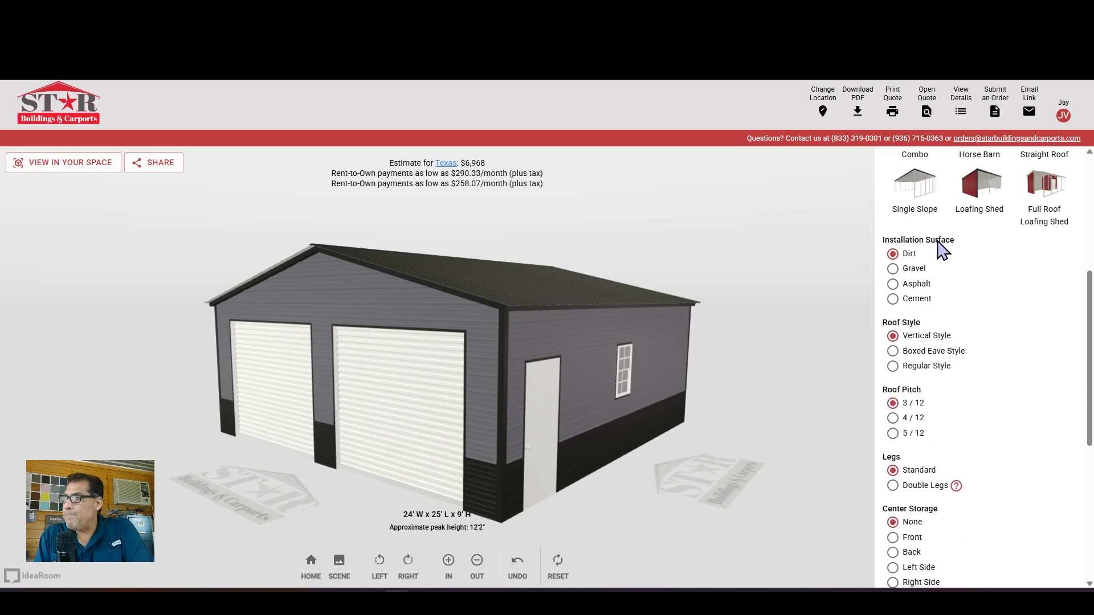
scroll(969, 210, up, 3)
click(975, 191)
click(963, 225)
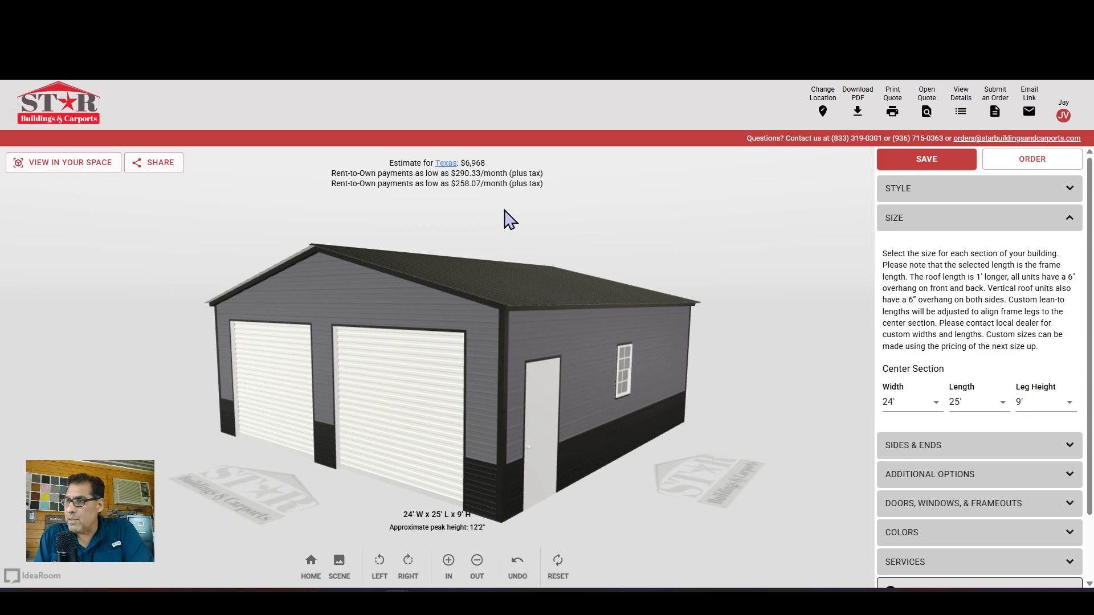
Show the sides and ends options and orbit around the garage to view each wall
drag(509, 219, 586, 208)
click(989, 229)
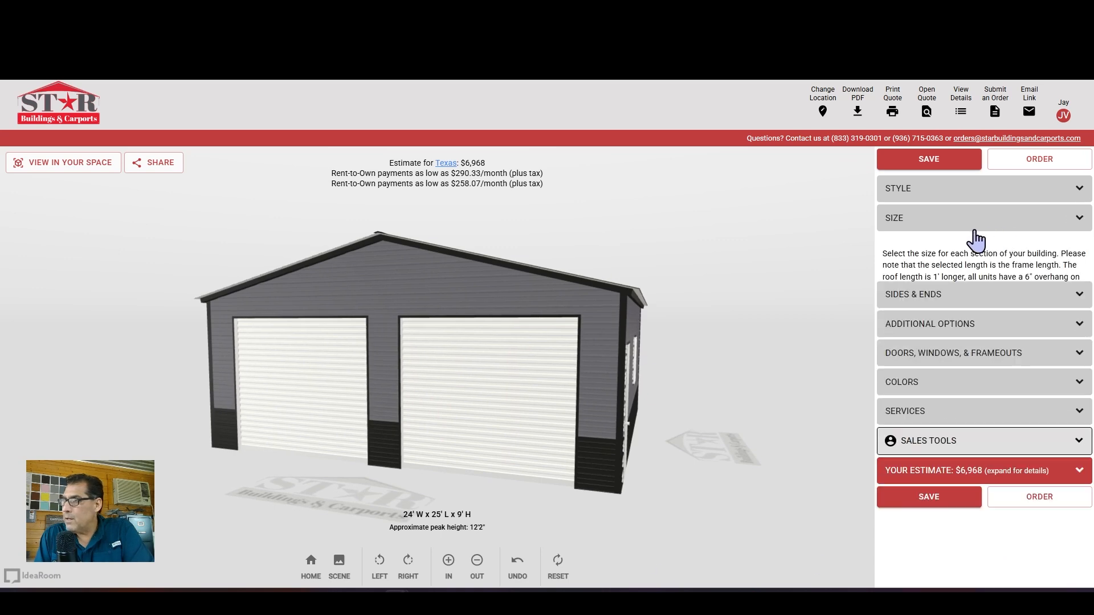
click(969, 247)
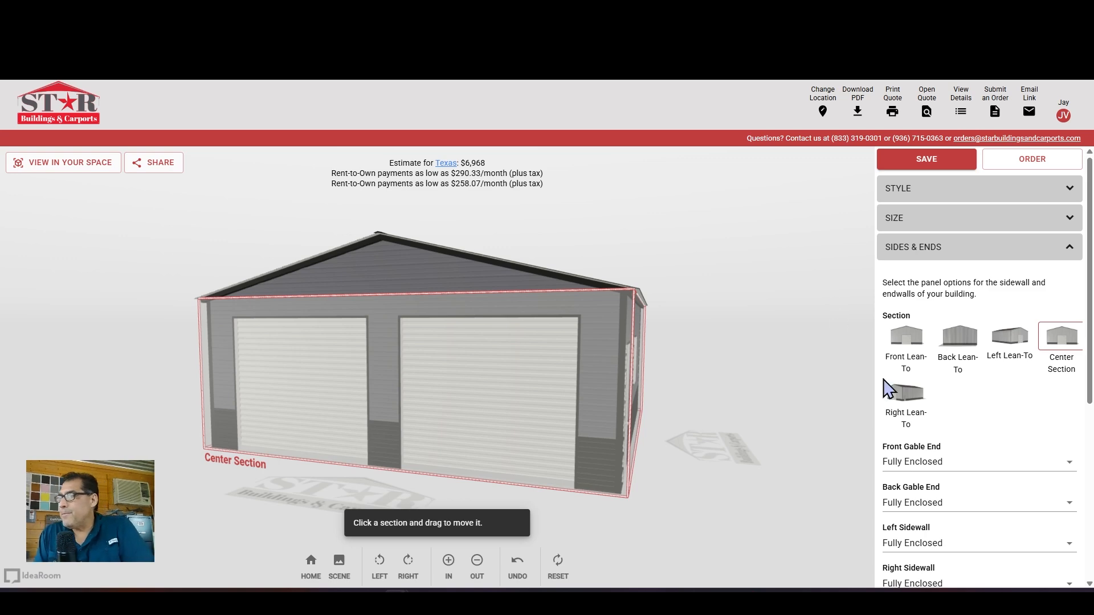
drag(723, 300, 669, 376)
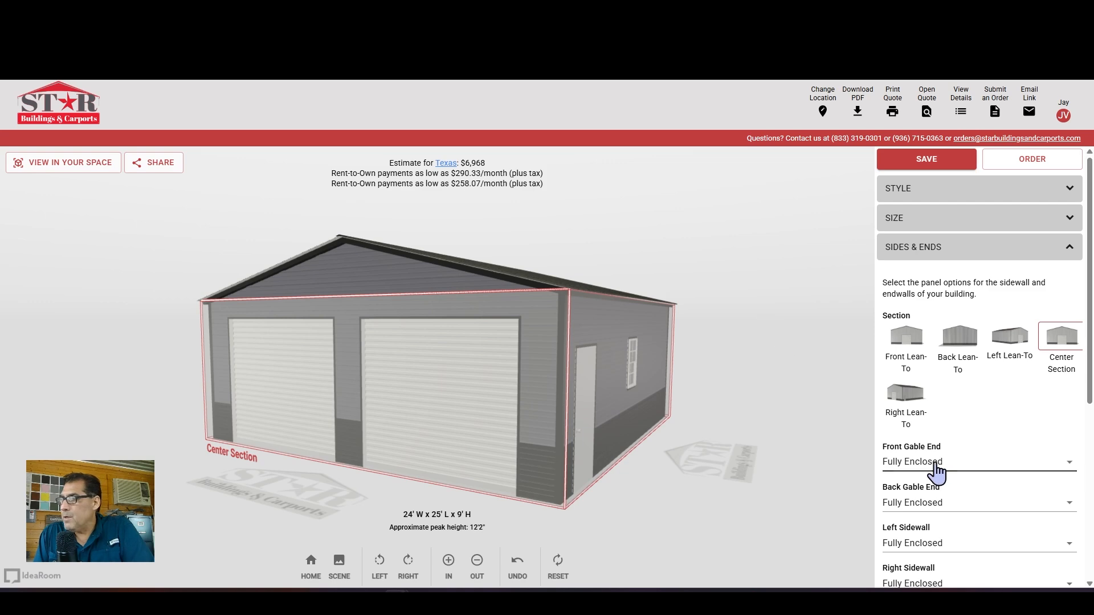
scroll(983, 425, down, 3)
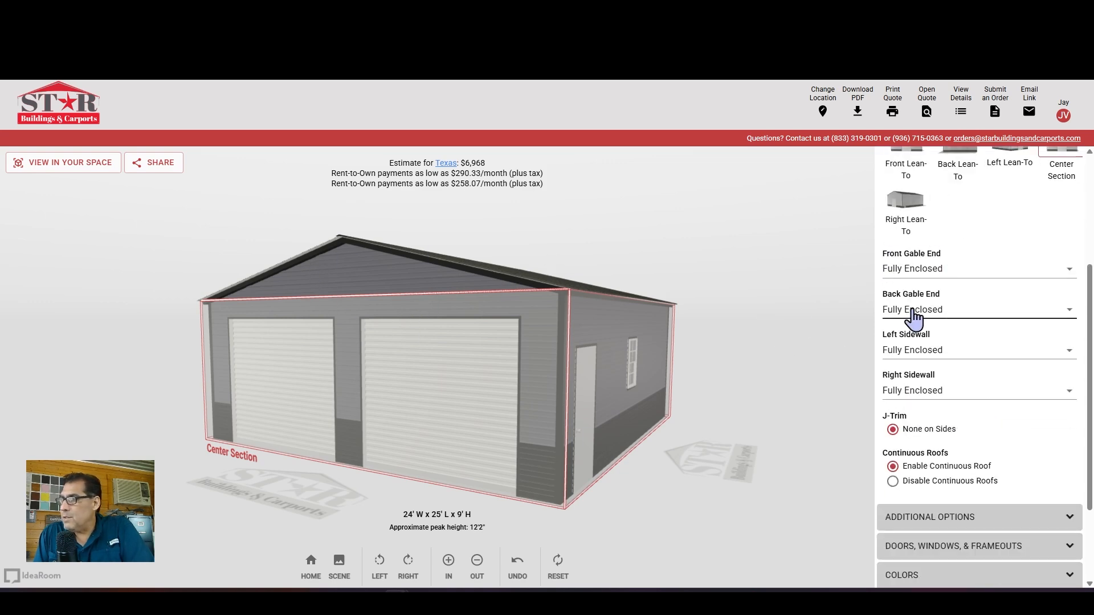
drag(524, 254, 101, 232)
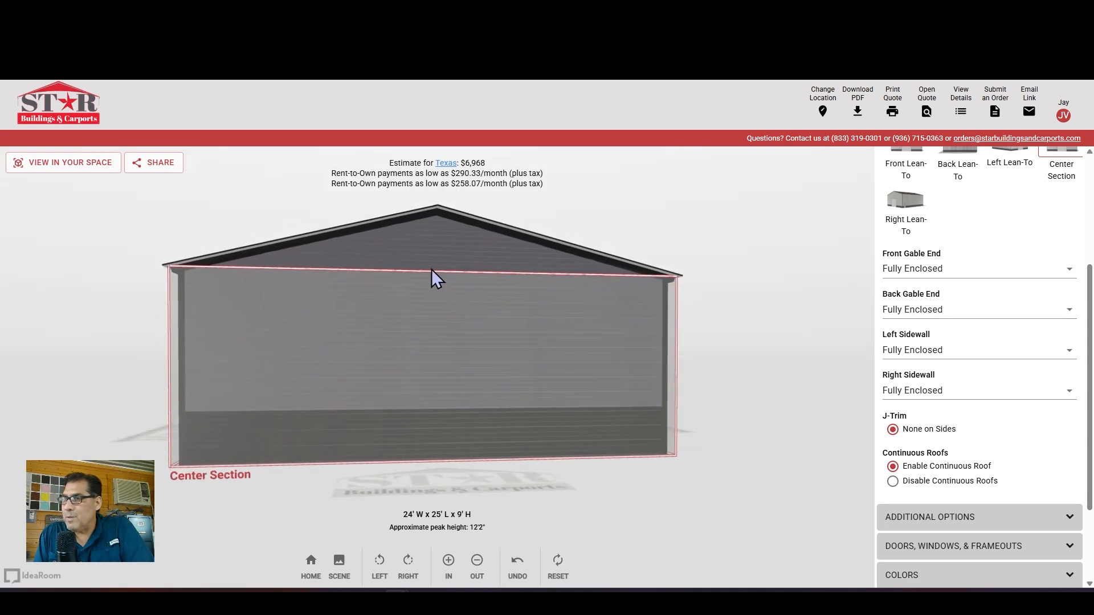
drag(522, 214, 746, 271)
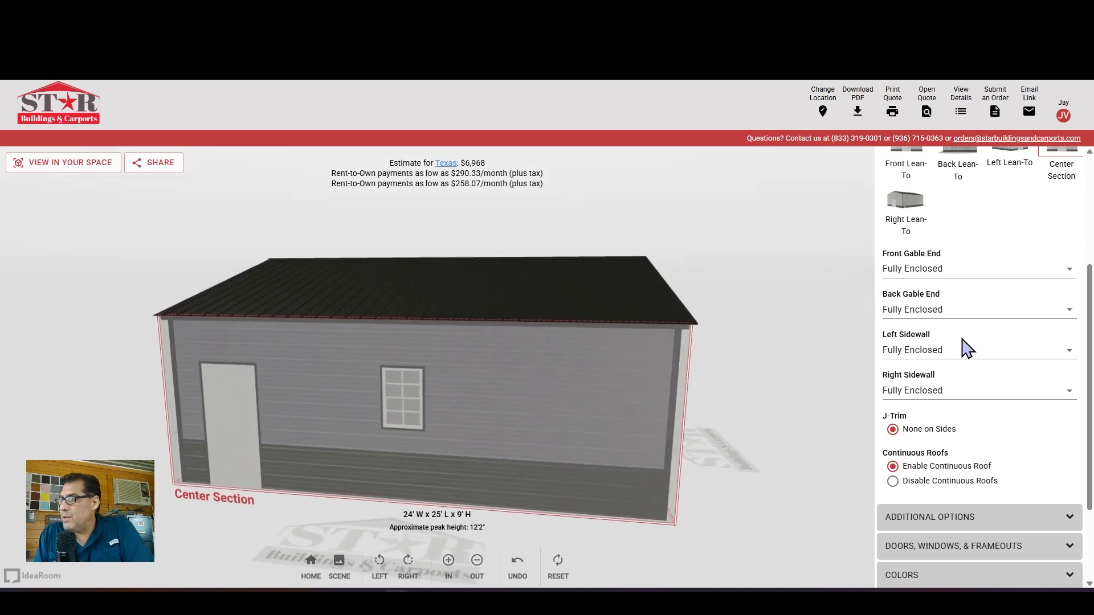
drag(449, 226, 342, 227)
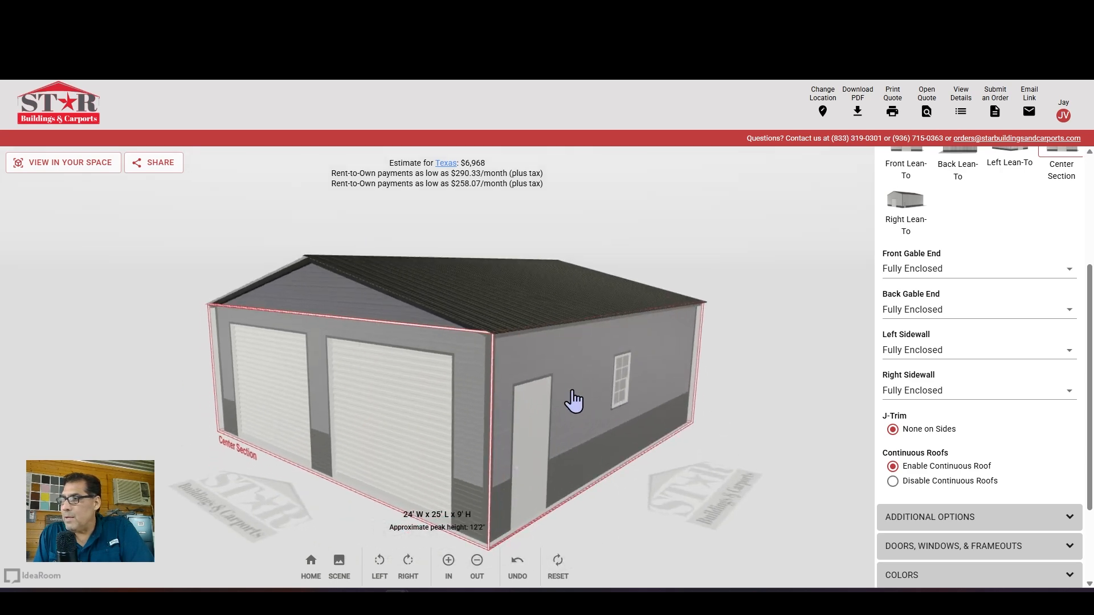
Set the right sidewall to Top 5' Panel, dropping the estimate to $6,471
click(936, 402)
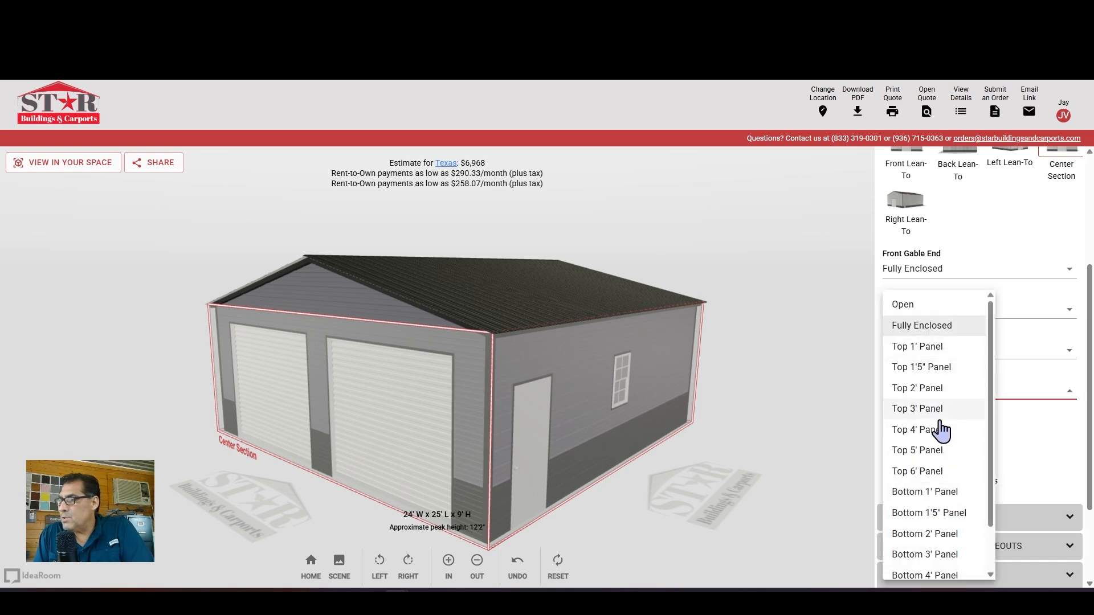
click(921, 451)
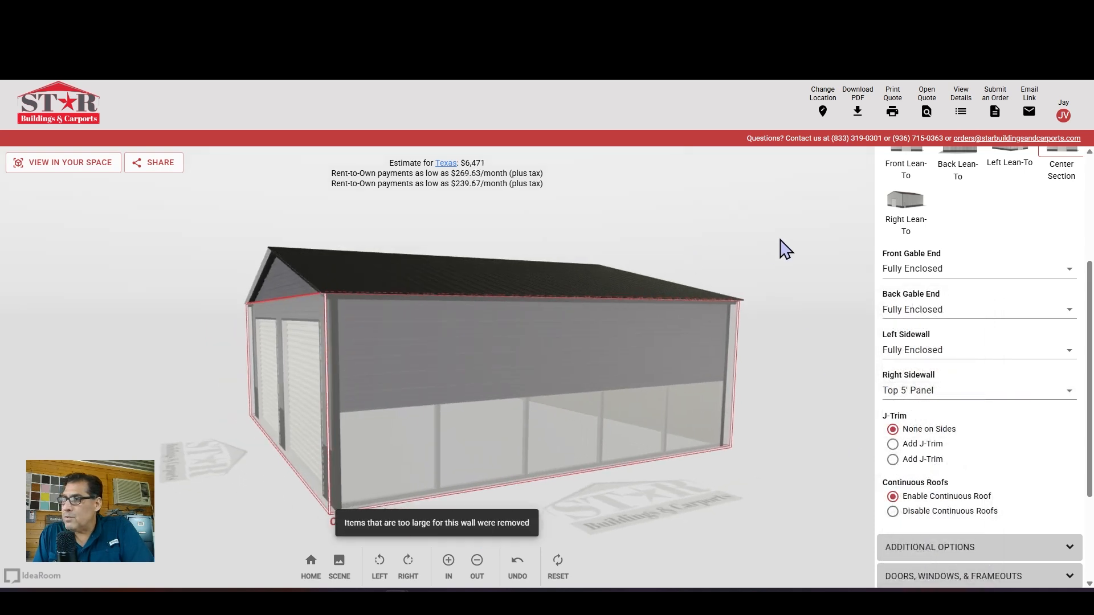
scroll(987, 220, up, 3)
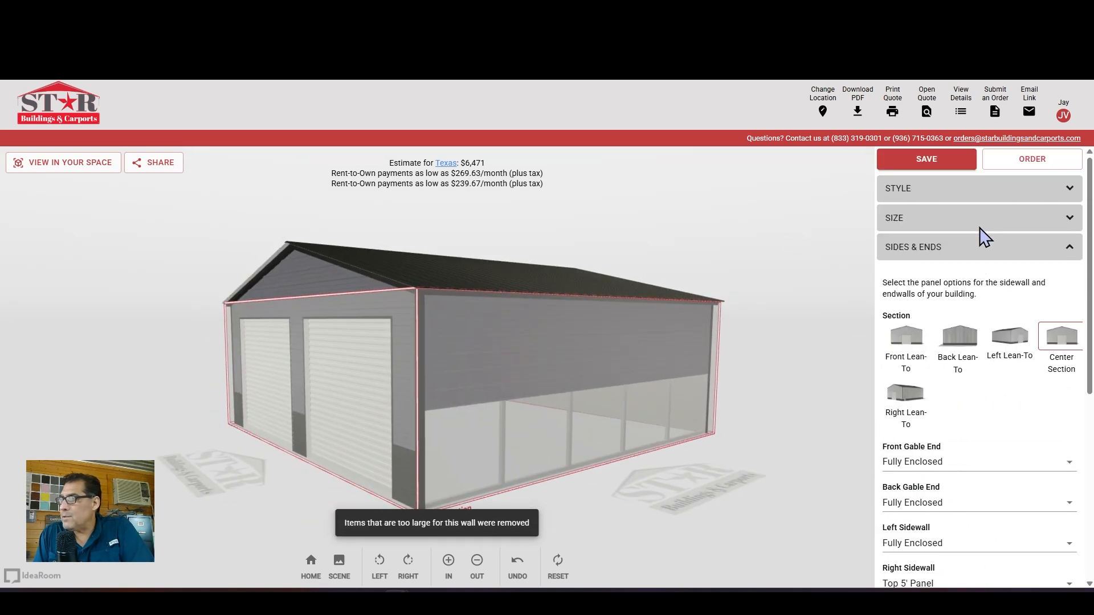
click(978, 256)
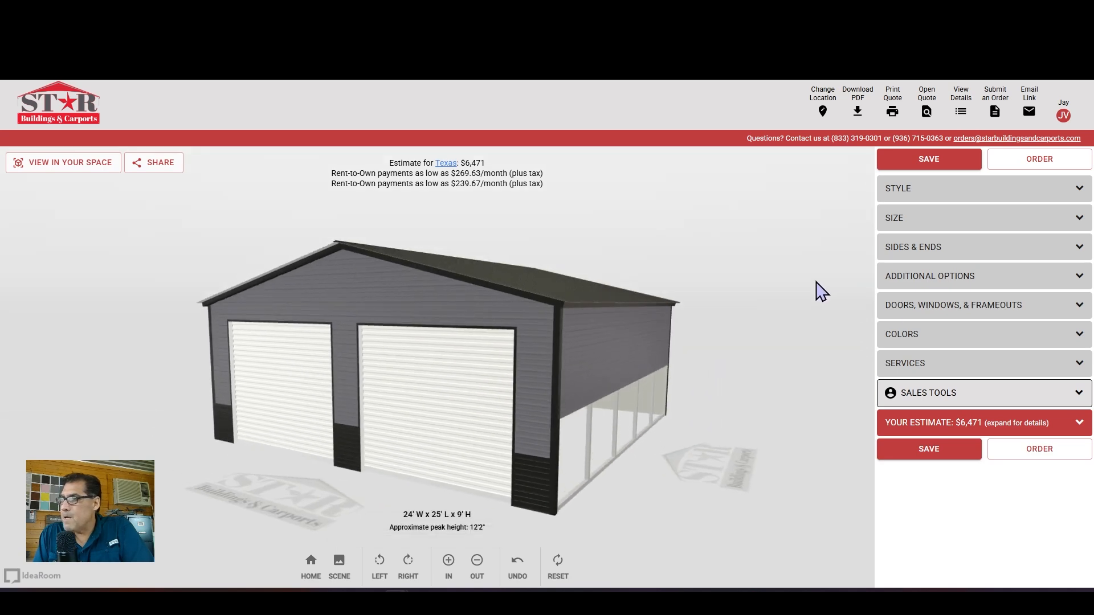
click(955, 308)
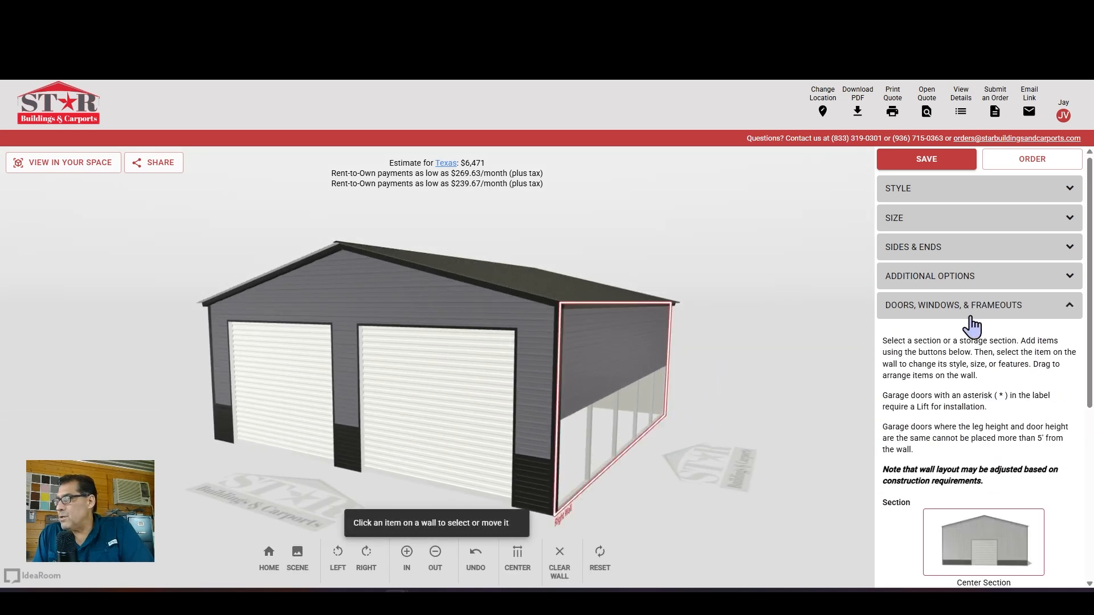
Add a single 2x2 cupola to the roof, then close the doors and windows section
scroll(982, 425, down, 5)
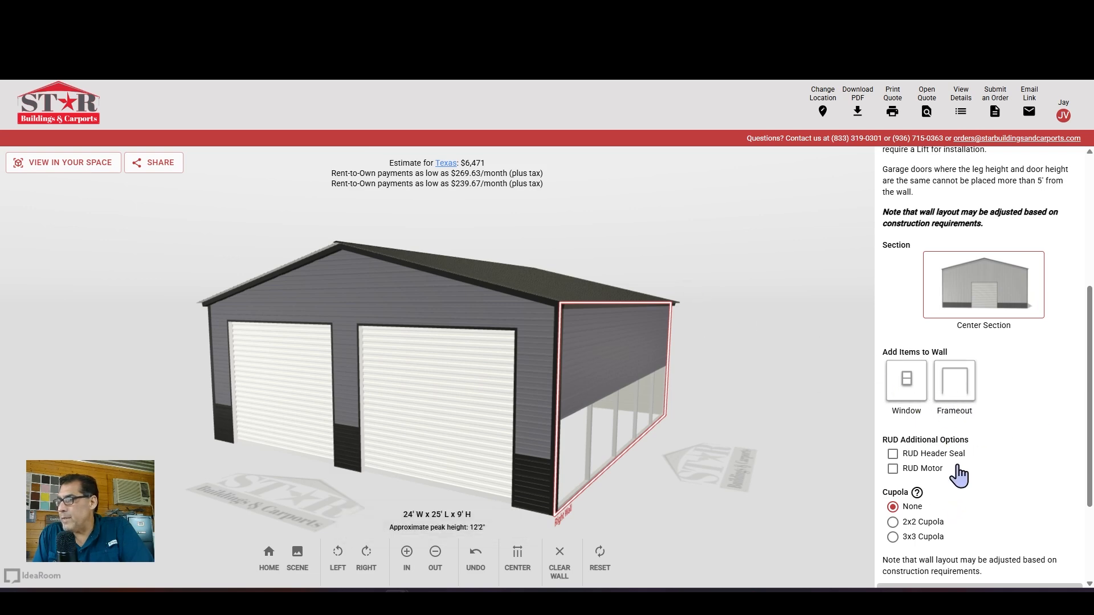
scroll(961, 482, down, 3)
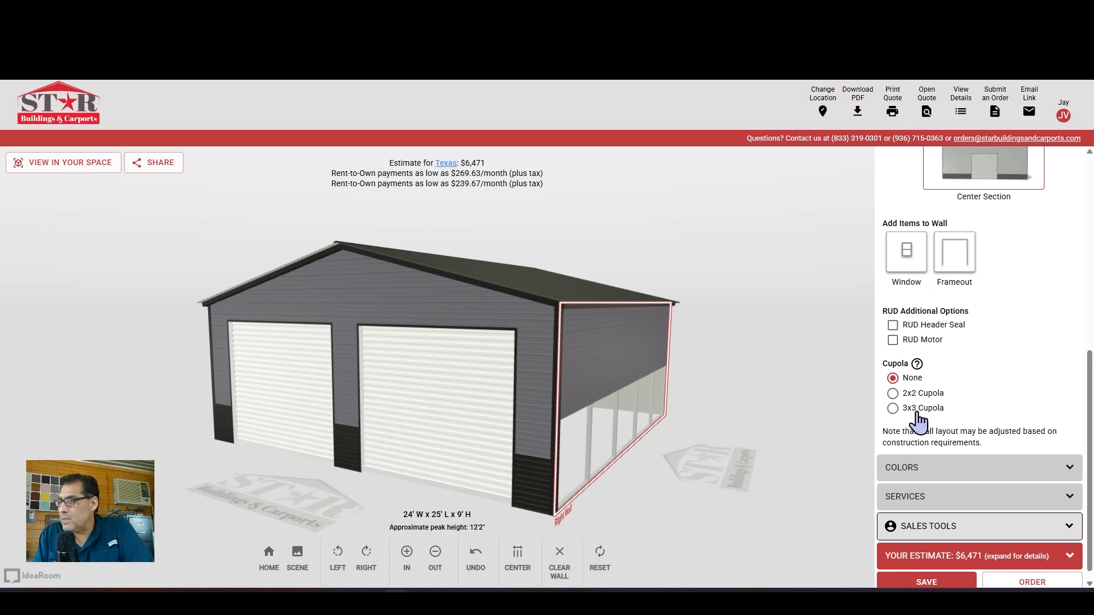
click(893, 394)
mouse_move(580, 213)
mouse_down()
mouse_move(588, 222)
mouse_move(386, 230)
mouse_move(578, 230)
mouse_up()
scroll(948, 330, up, 7)
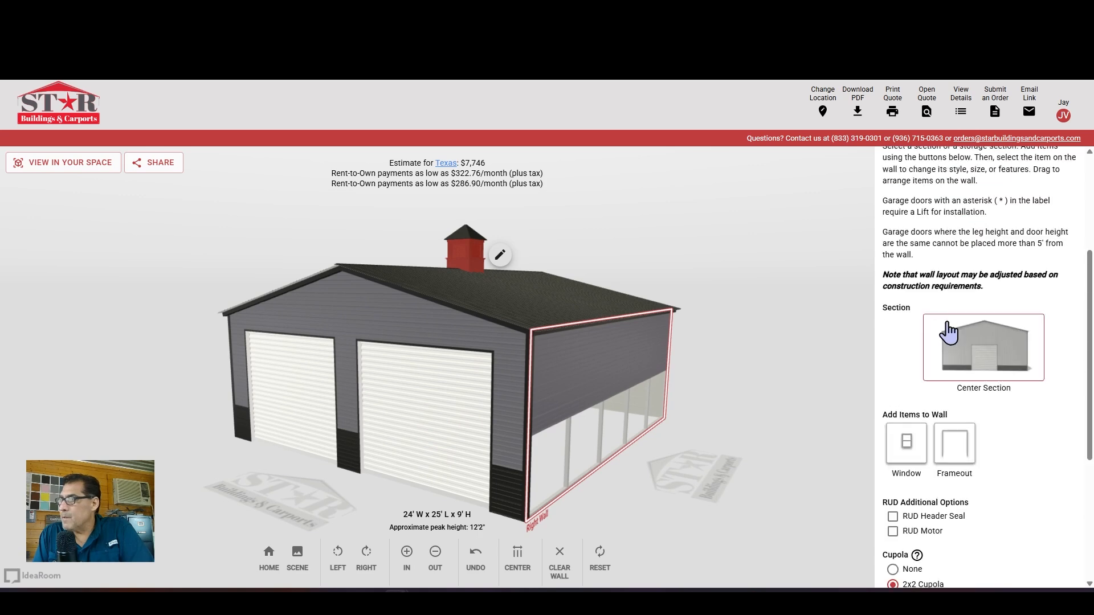
click(954, 308)
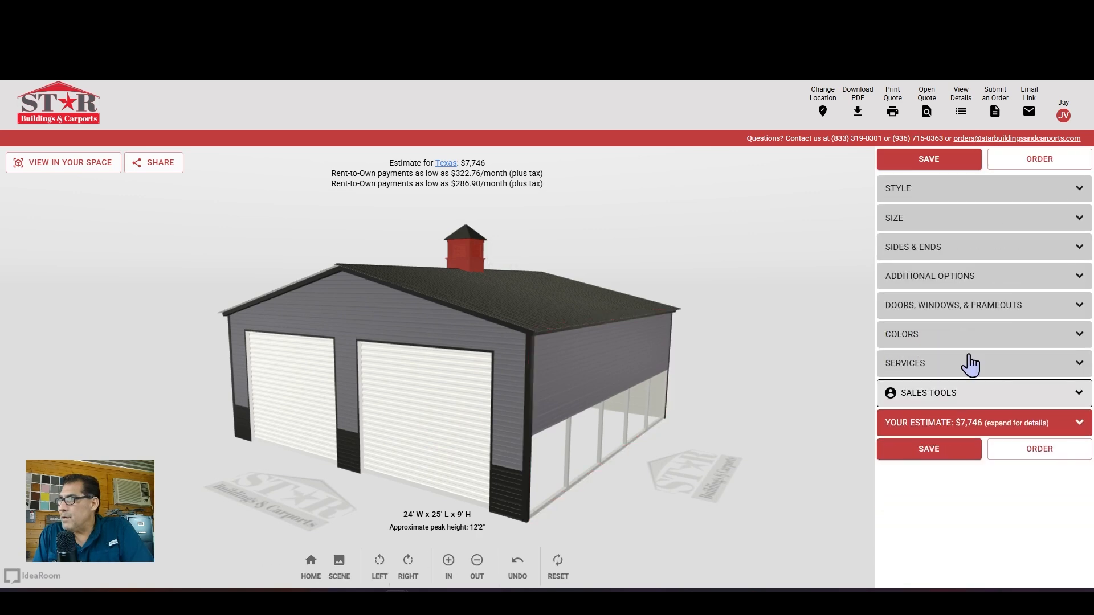
Open the colour options and make the cupola Slate Blue
click(943, 337)
scroll(955, 434, down, 3)
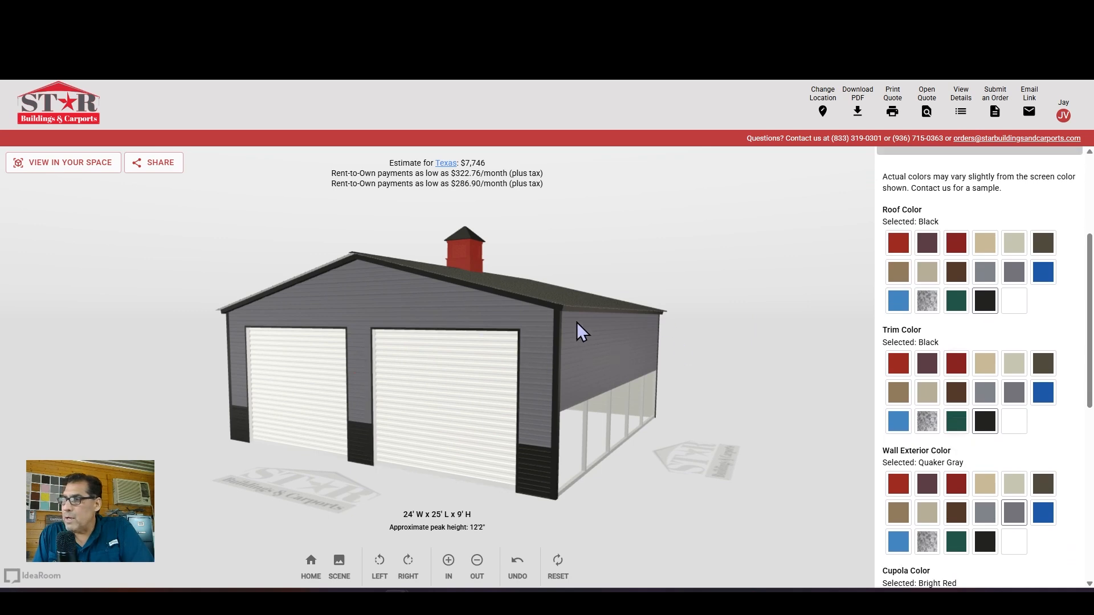
drag(525, 279, 500, 296)
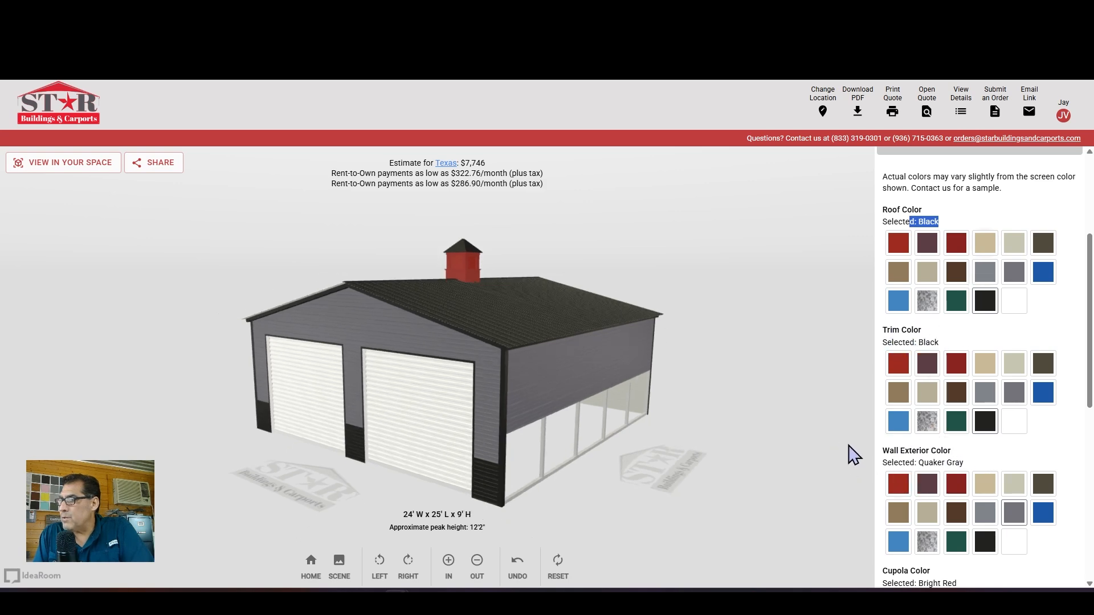
scroll(940, 476, down, 2)
drag(699, 421, 566, 298)
scroll(960, 481, down, 2)
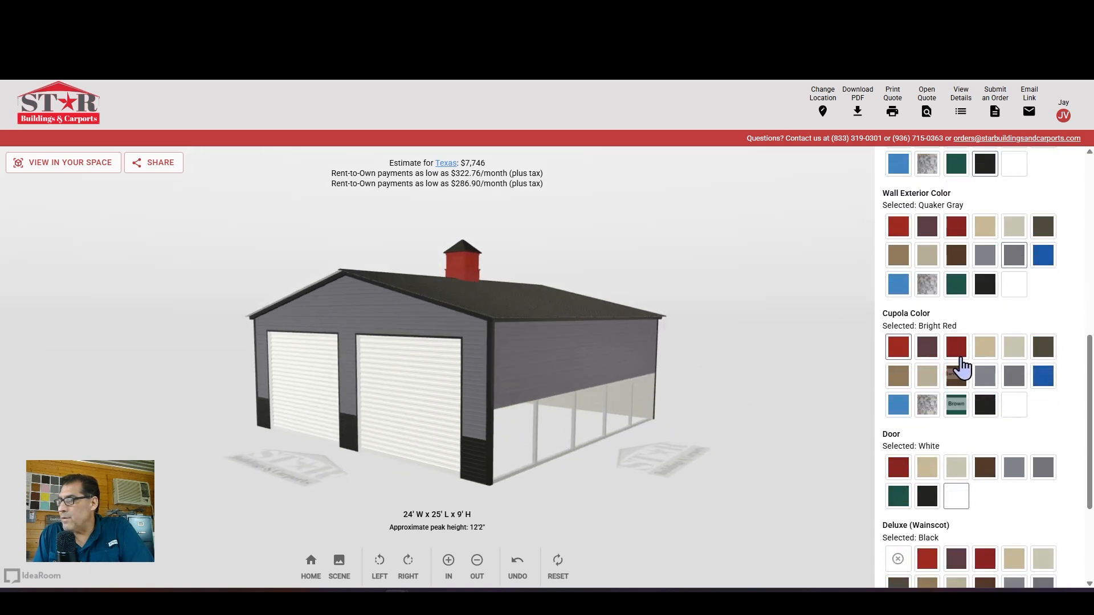
click(900, 406)
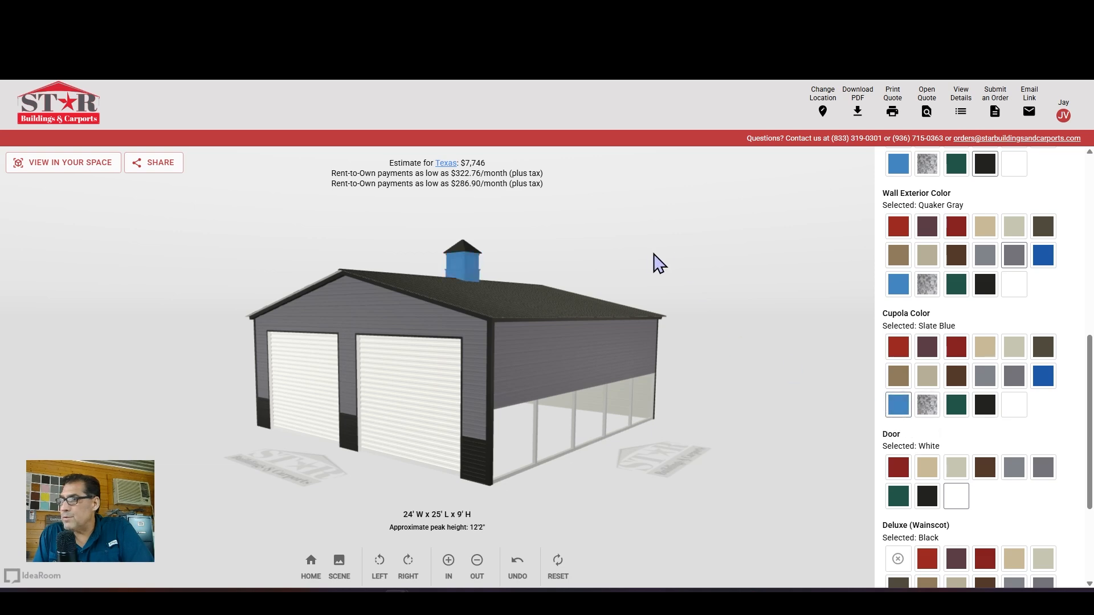
Make the roll-up doors Barn Red
scroll(945, 405, down, 2)
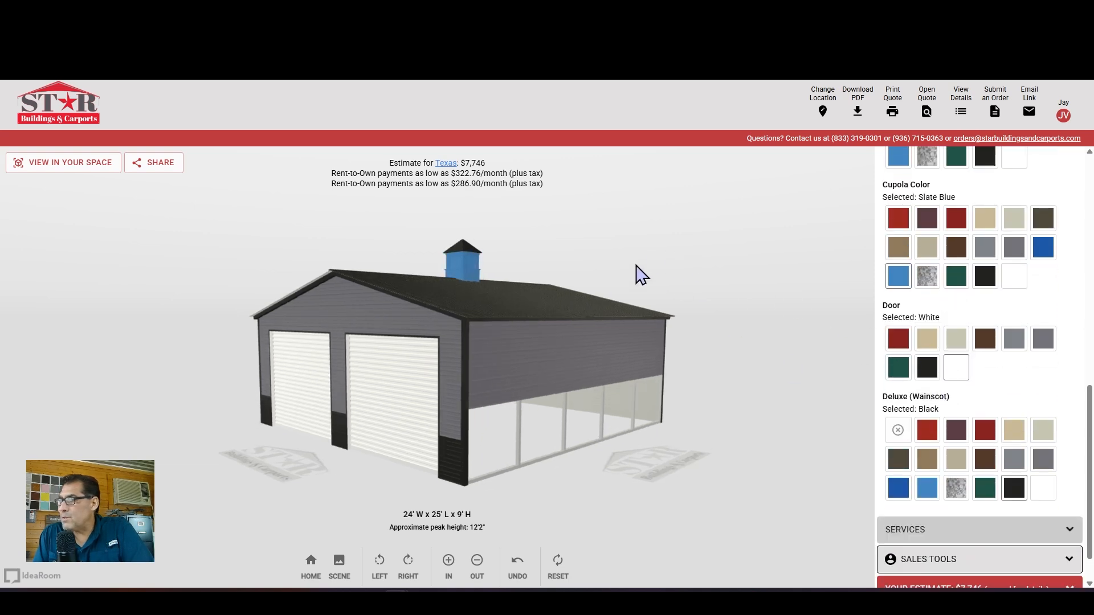
click(493, 422)
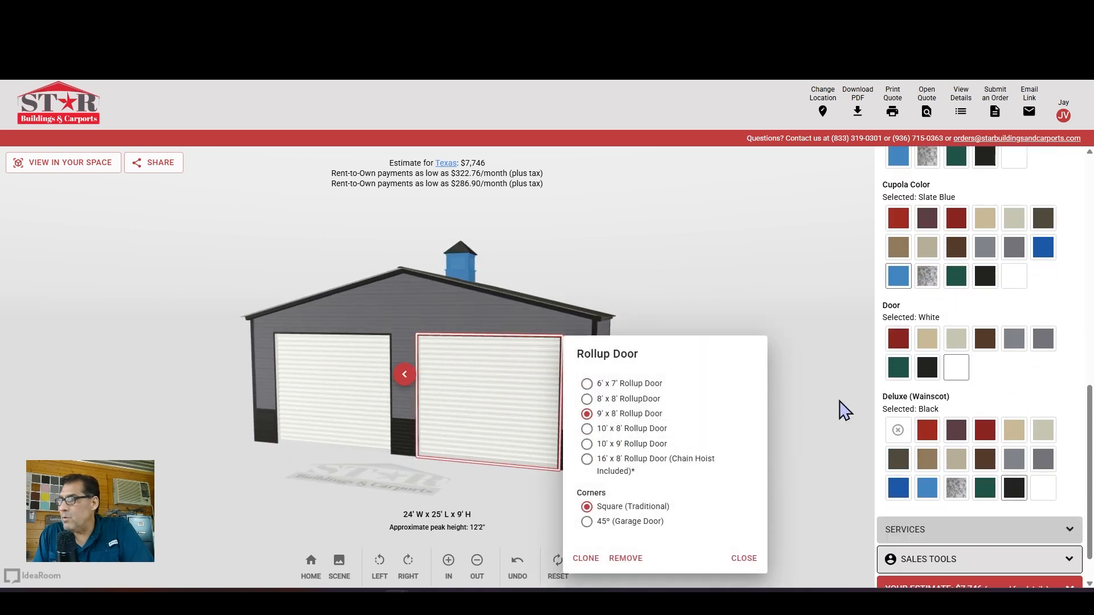
click(878, 348)
click(899, 339)
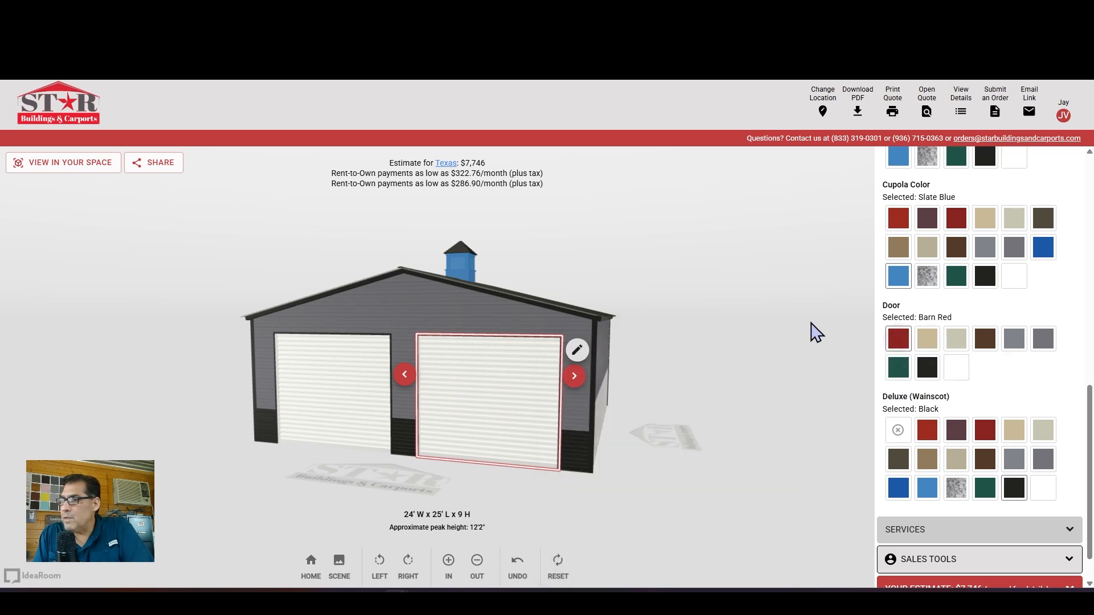
Set the wainscot to Barn Red, then remove the wainscot entirely
drag(763, 286, 735, 264)
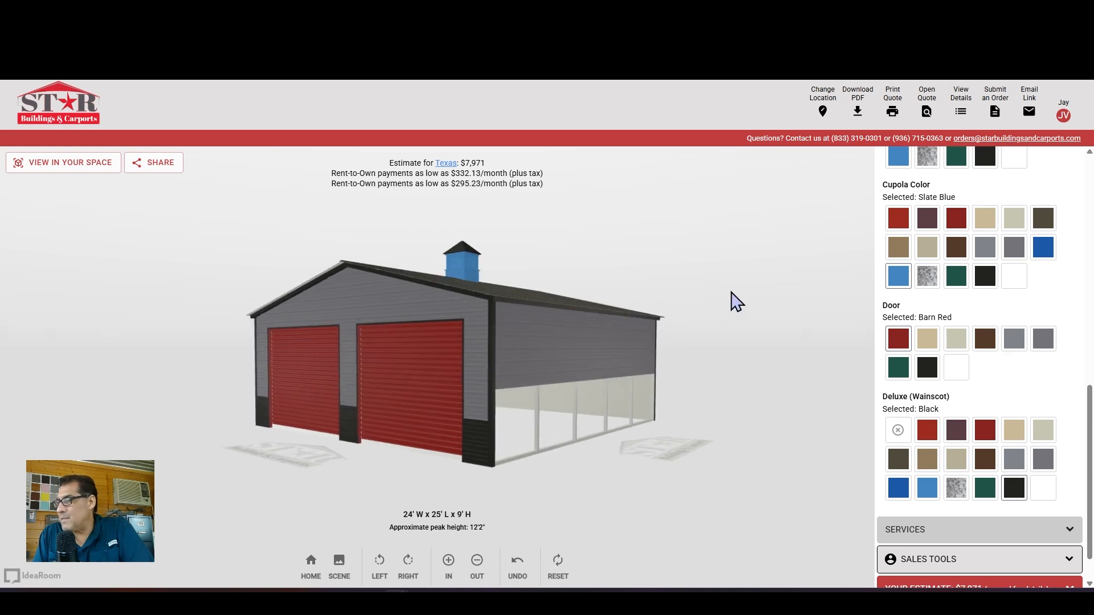
drag(639, 272, 857, 283)
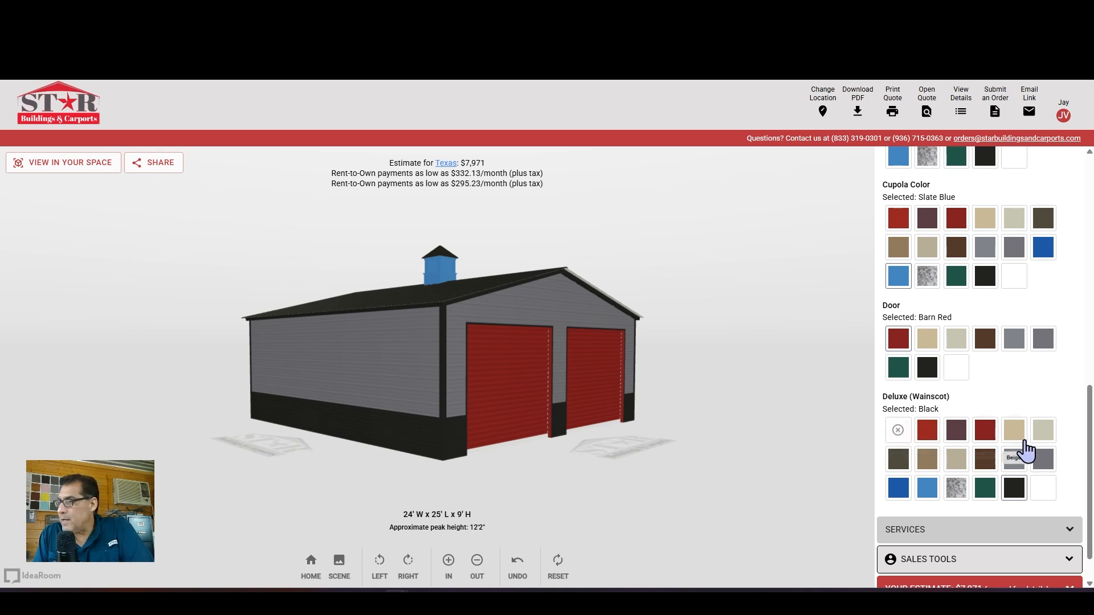
click(985, 432)
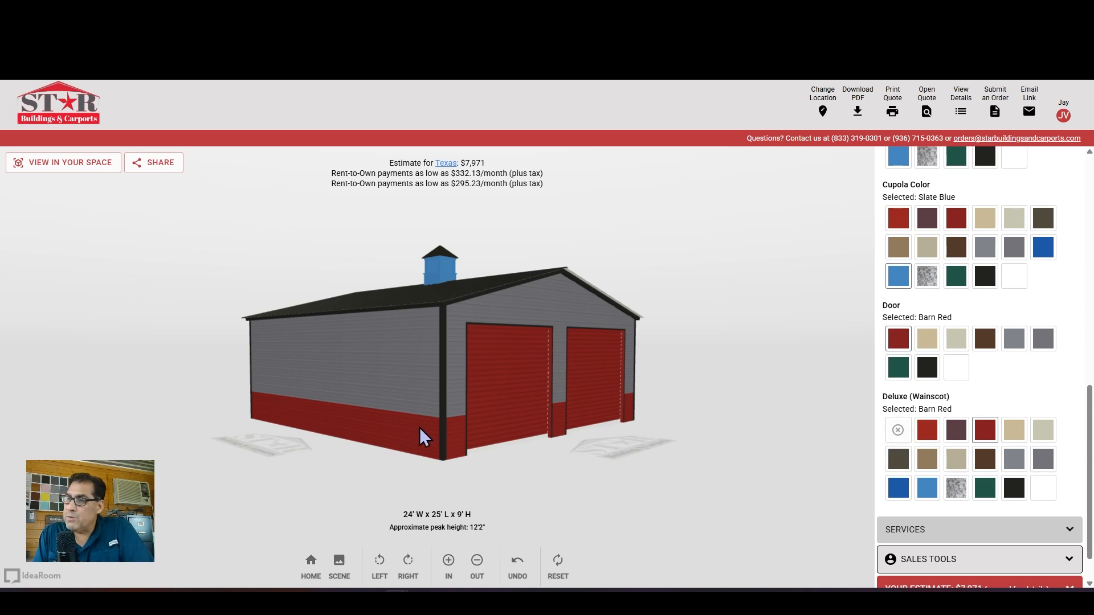
click(899, 432)
Orbit and tilt the model to inspect the front and underside of the garage
drag(786, 323, 636, 247)
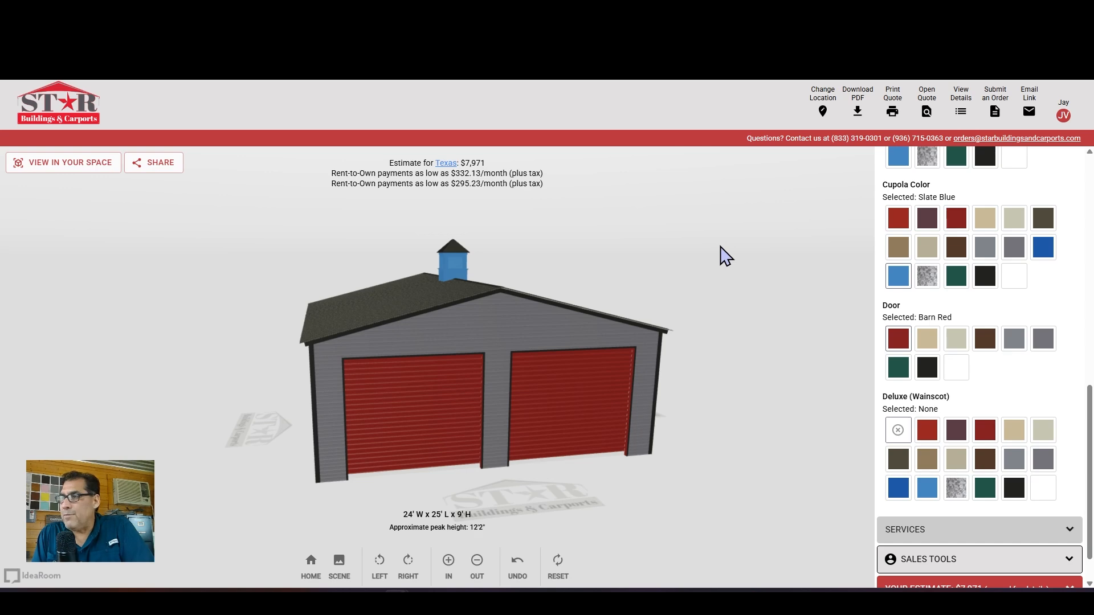
drag(717, 251, 355, 242)
drag(770, 413, 757, 358)
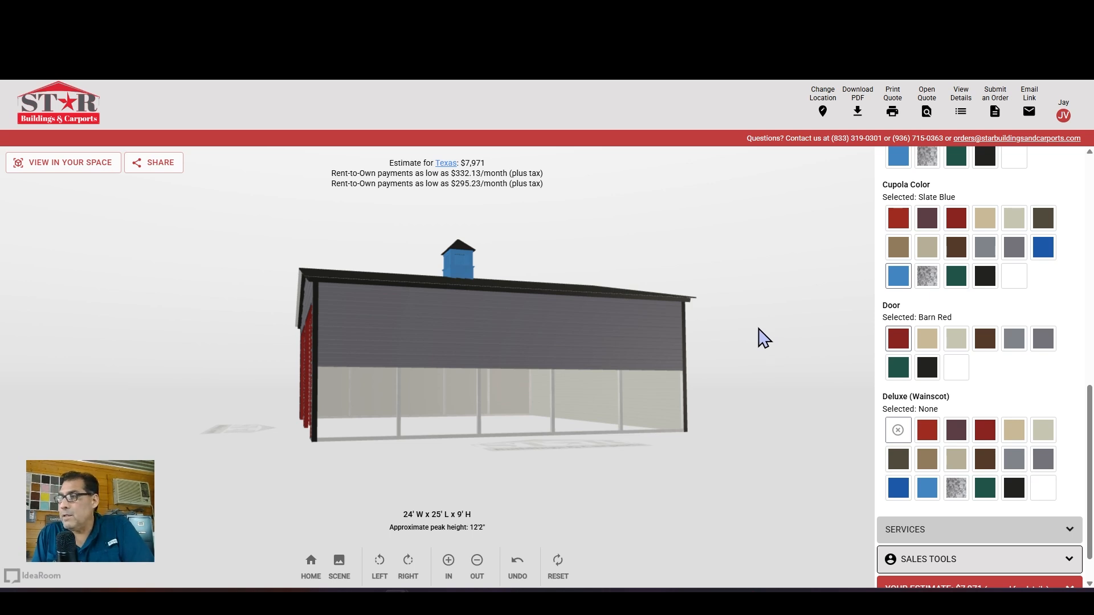
scroll(760, 331, up, 5)
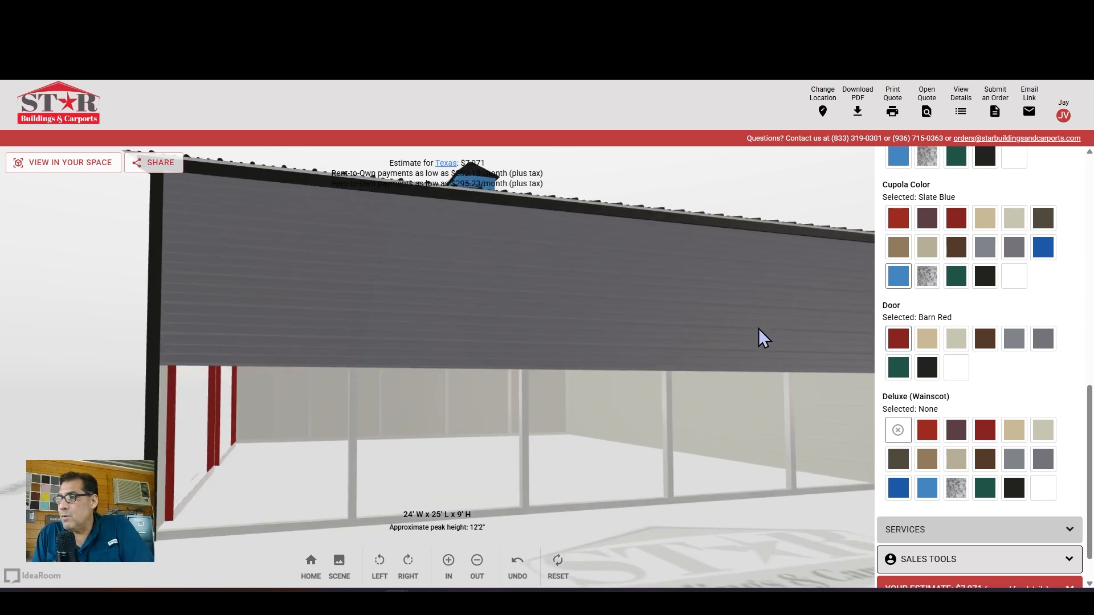
scroll(759, 334, down, 2)
drag(794, 403, 795, 305)
scroll(569, 412, up, 3)
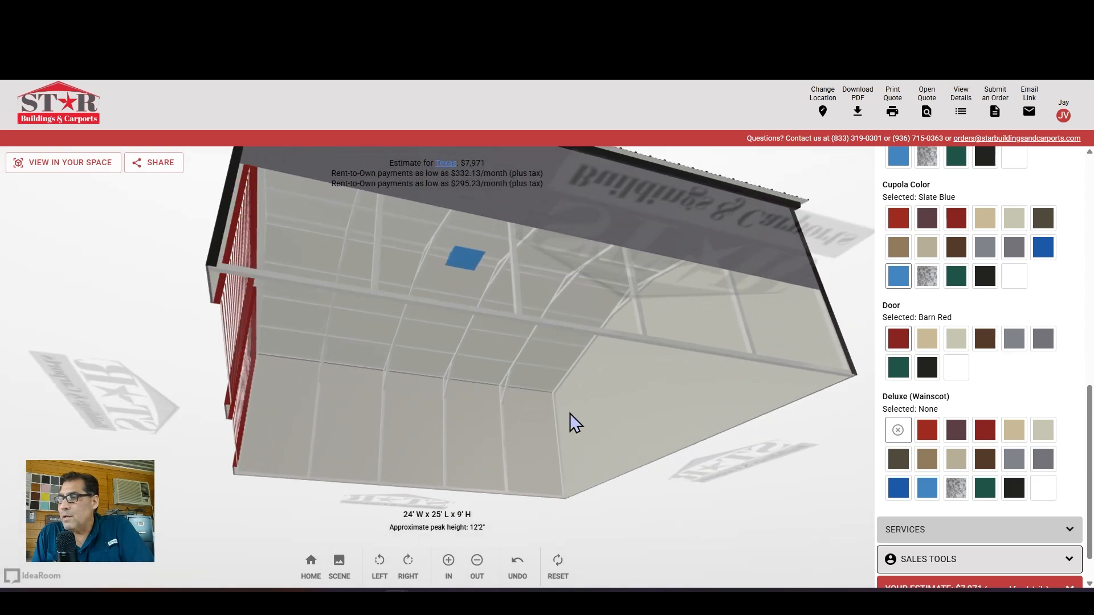
scroll(570, 413, up, 2)
drag(508, 347, 542, 424)
scroll(539, 416, down, 5)
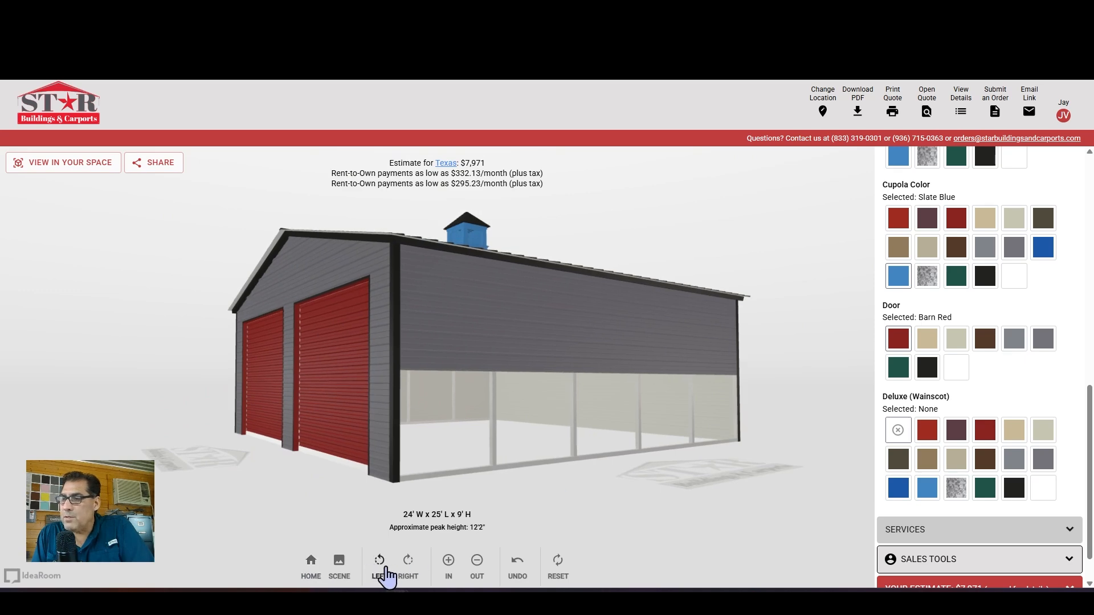
Rotate the building in quarter turns and zoom in and out on the side wall
click(380, 569)
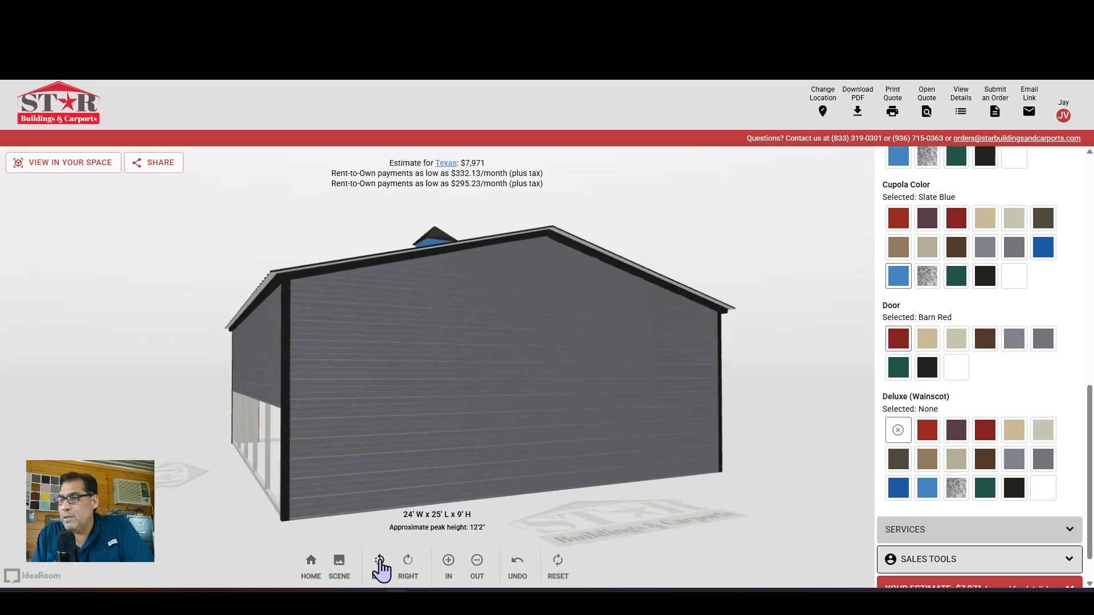
click(381, 570)
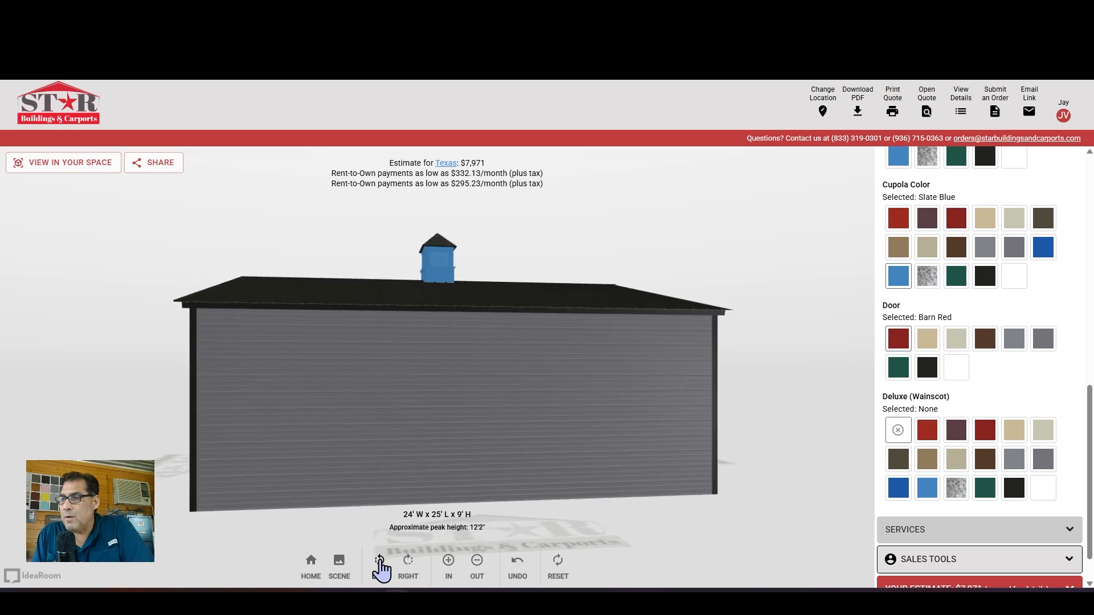
click(380, 570)
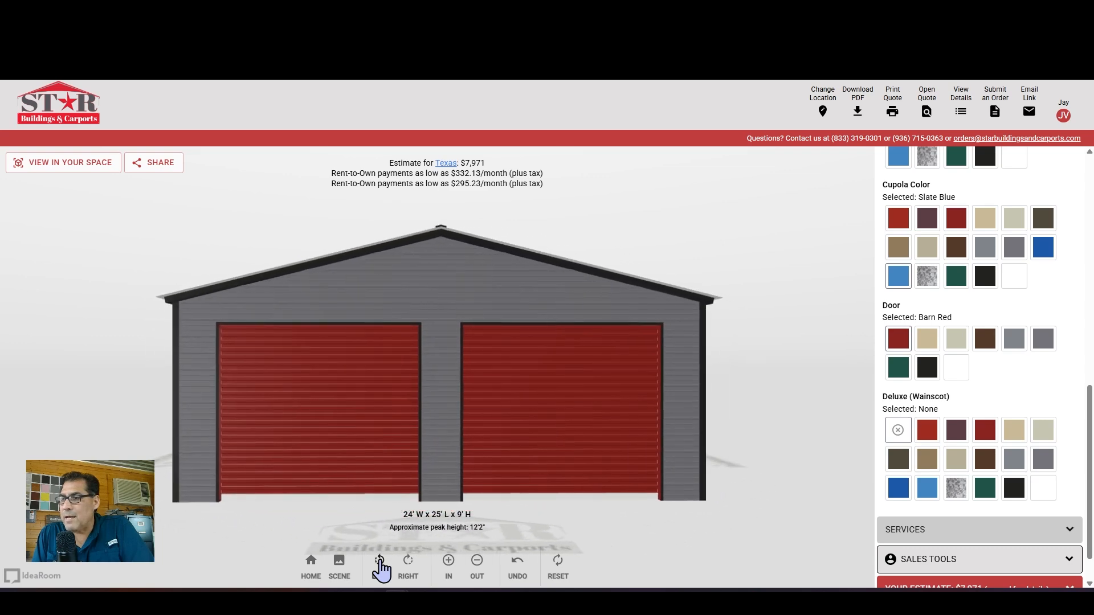
click(380, 570)
drag(306, 232, 513, 229)
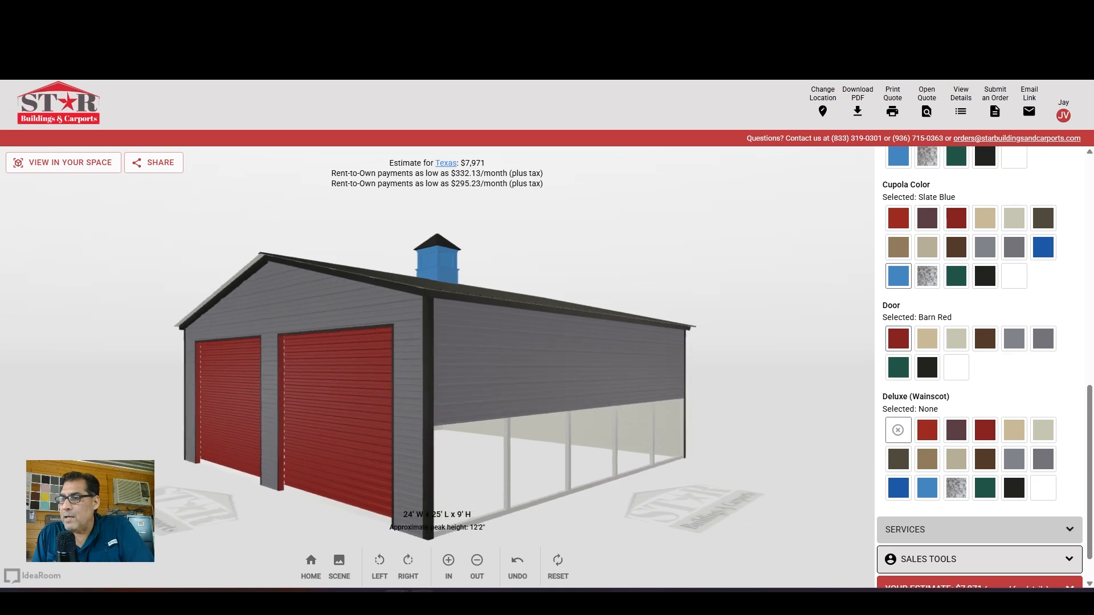
click(404, 566)
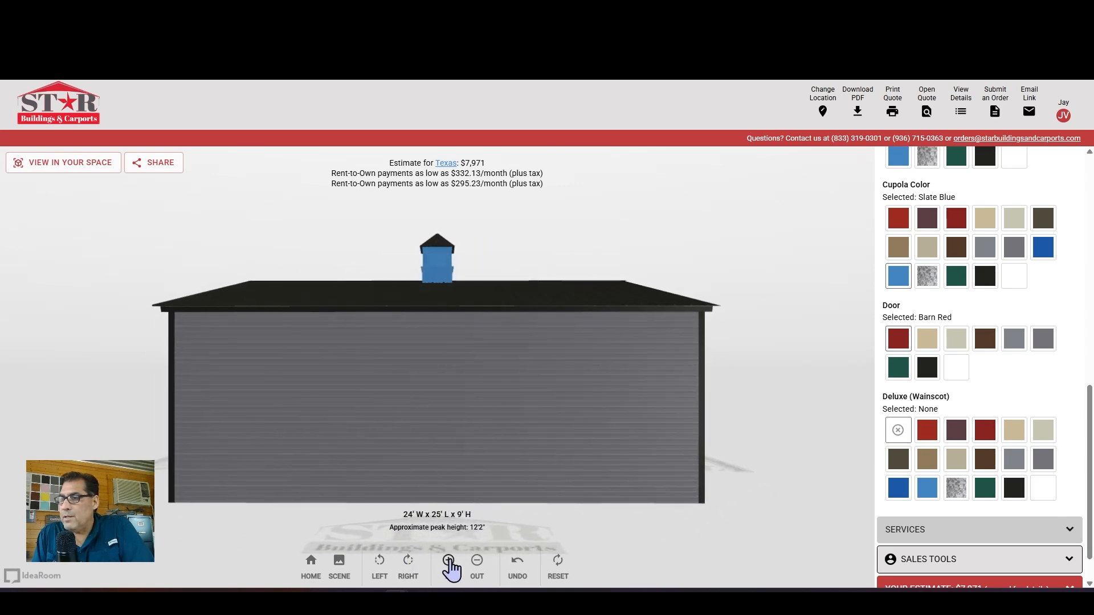
click(448, 562)
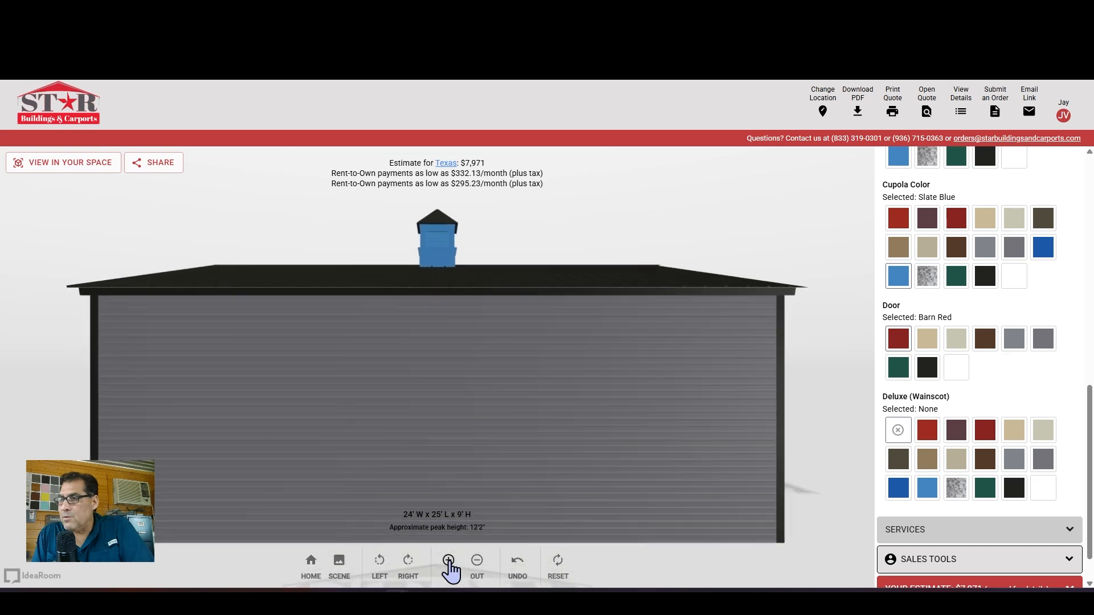
click(449, 566)
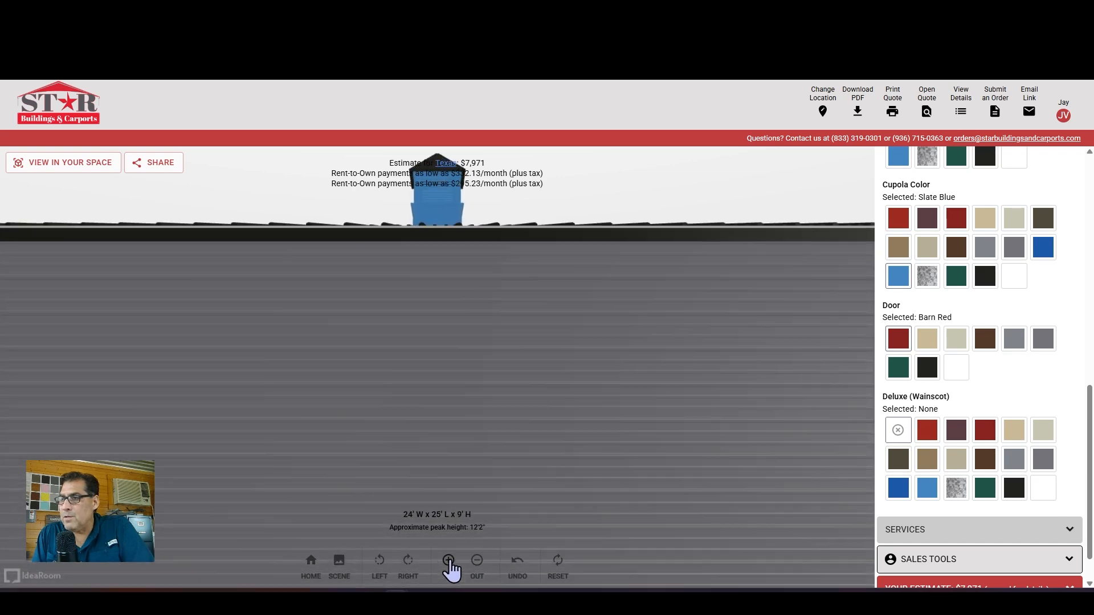
click(479, 561)
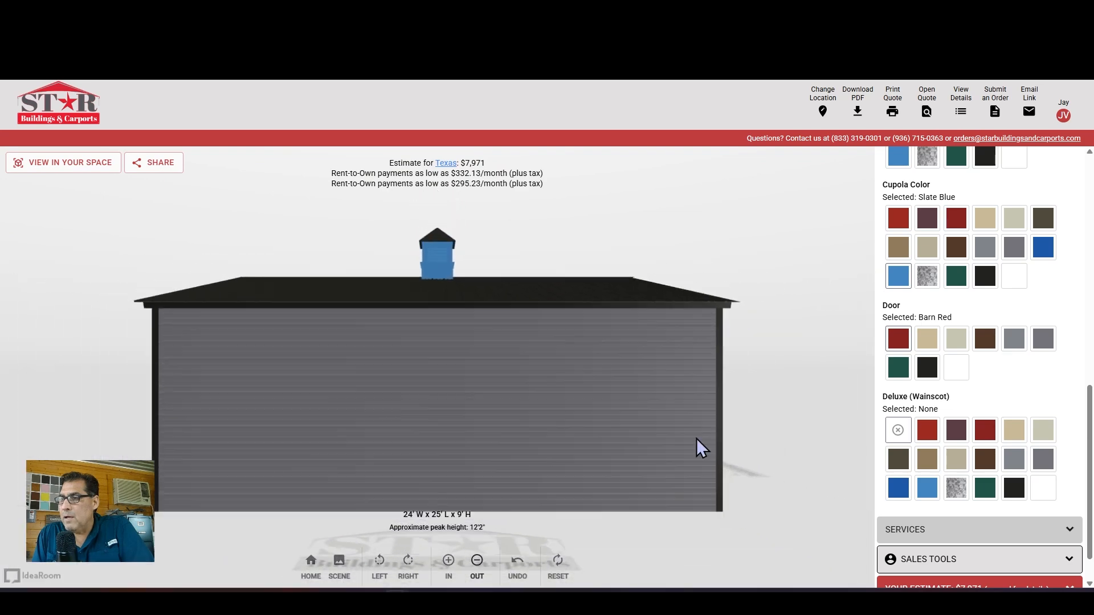
Orbit to the front gable and restore the Barn Red wainscot
drag(794, 296, 492, 265)
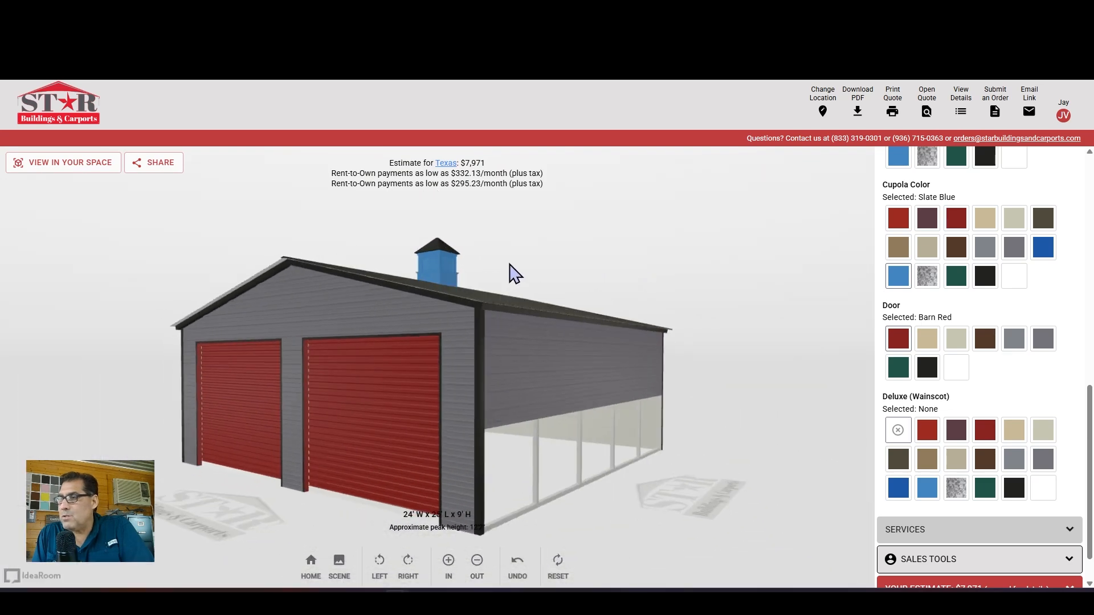
mouse_move(348, 427)
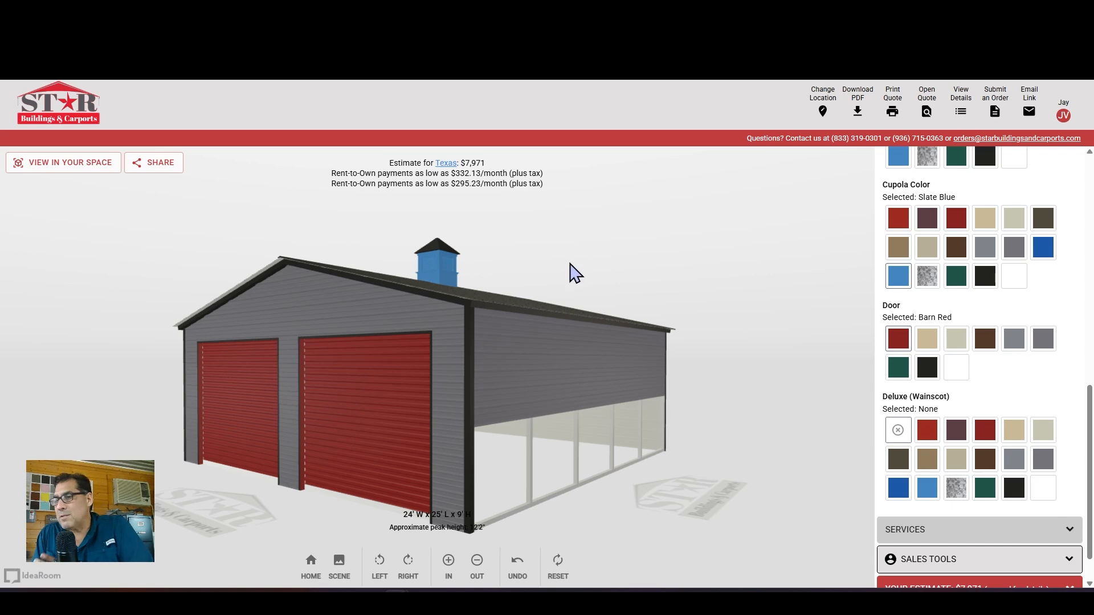
click(518, 567)
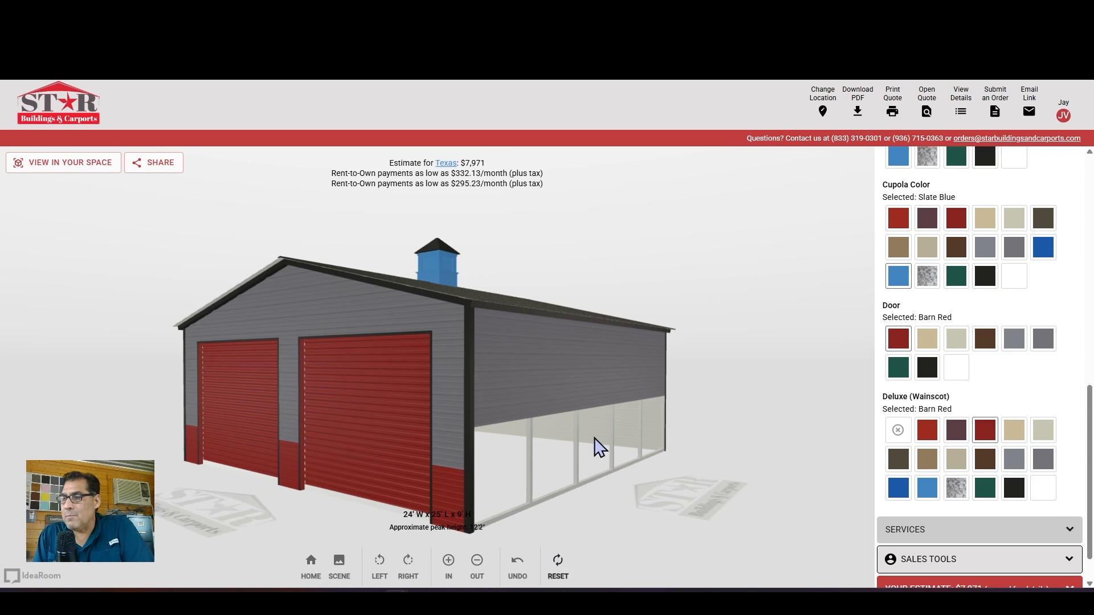
Scroll the panel to the top and collapse the colour options
drag(540, 244, 867, 308)
scroll(950, 323, up, 2)
scroll(950, 323, up, 6)
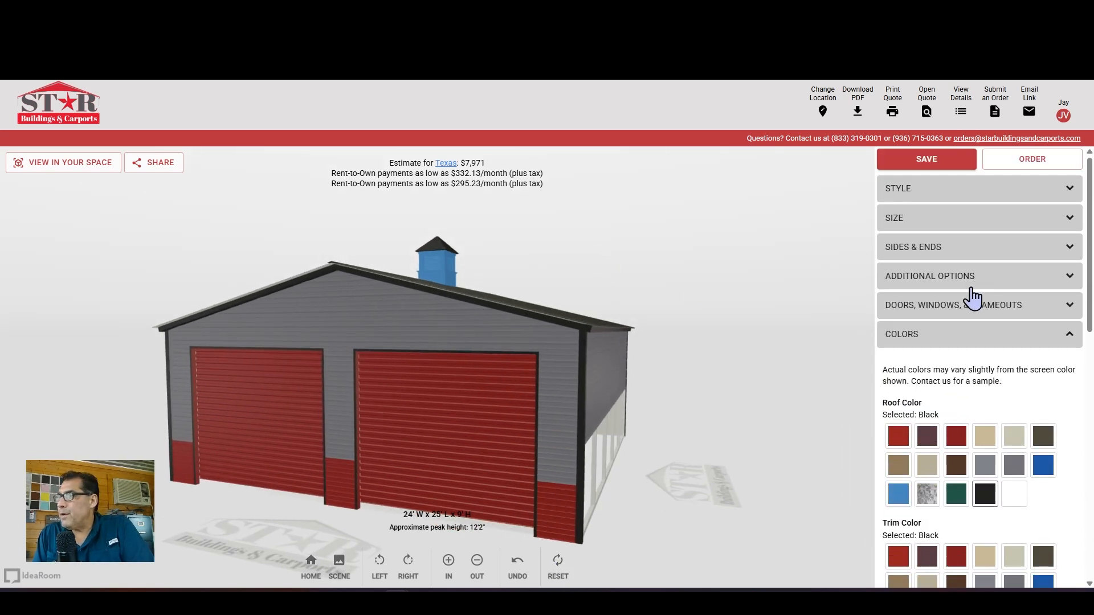
click(939, 337)
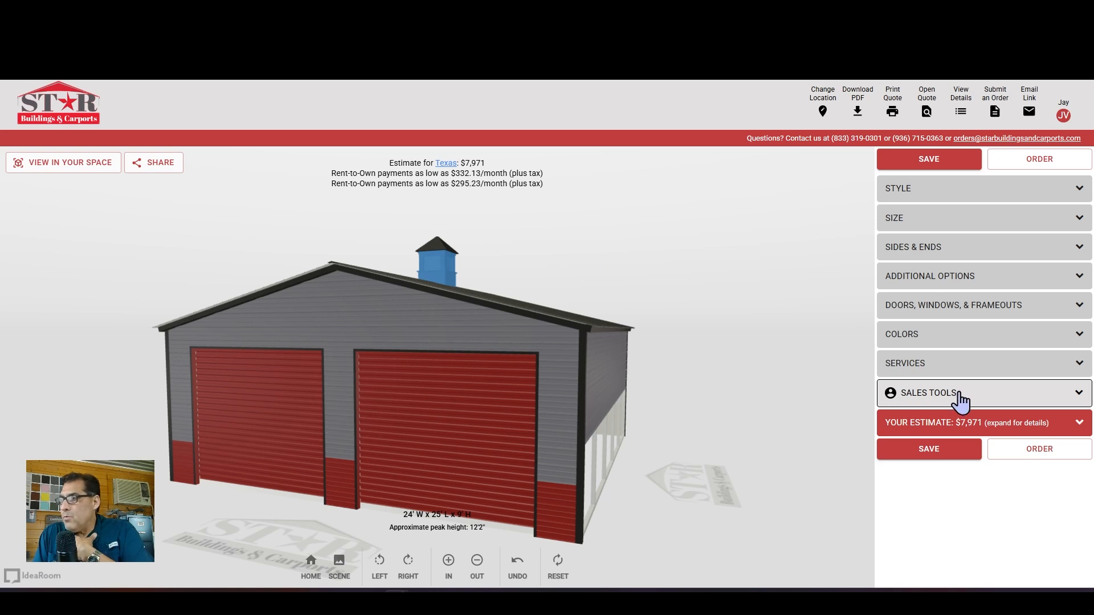
Orbit to a front-on view of the open right side and open the Email Link form
mouse_move(586, 266)
mouse_down()
mouse_move(608, 269)
mouse_move(601, 251)
mouse_up()
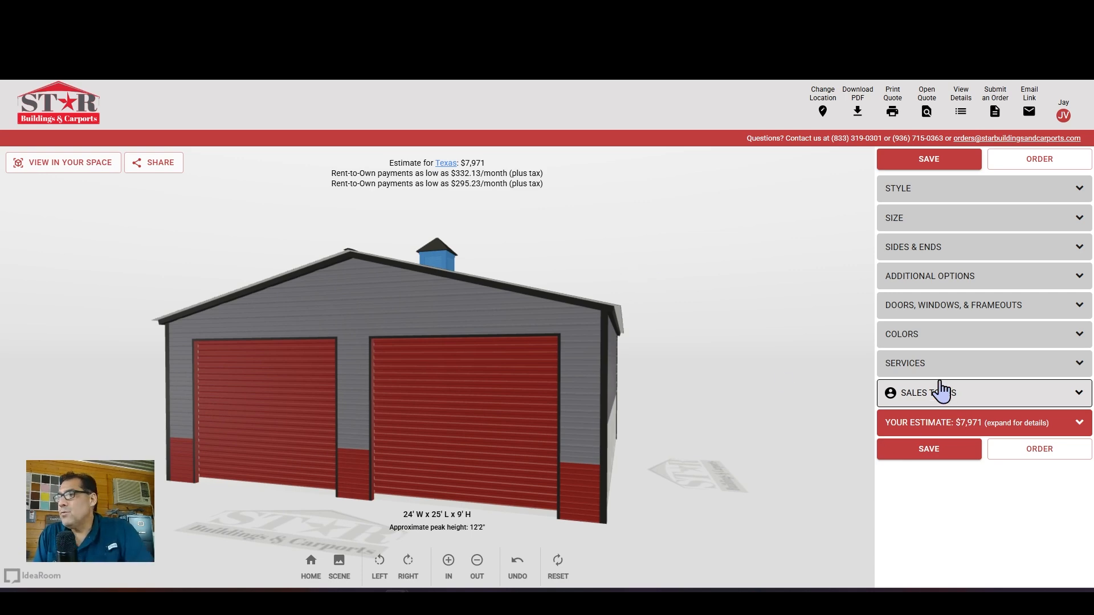
mouse_move(650, 262)
mouse_down()
mouse_move(614, 265)
mouse_move(638, 264)
mouse_up()
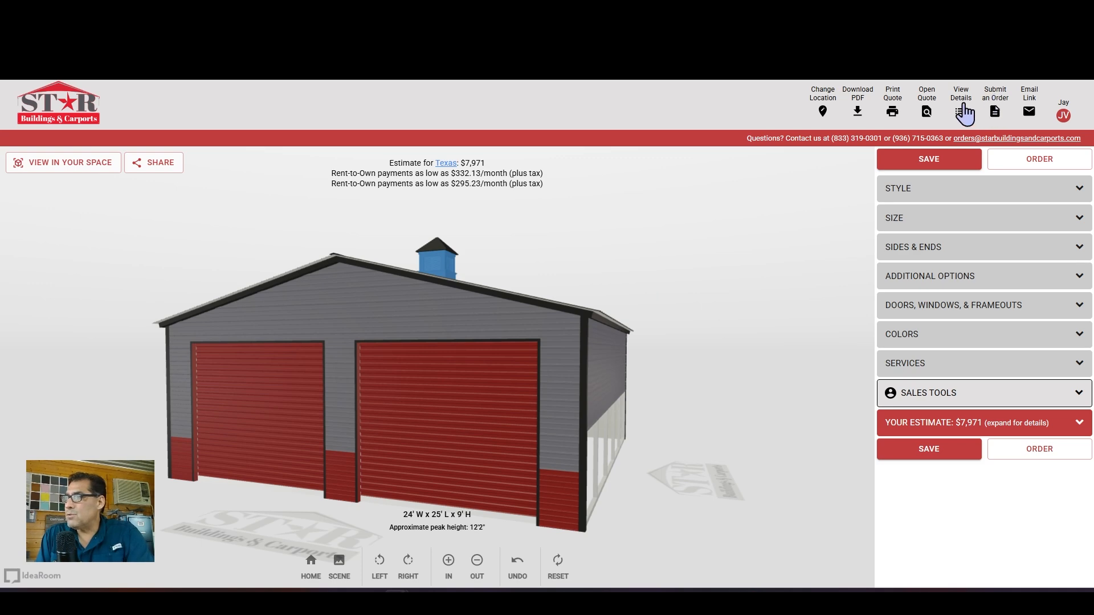
click(1029, 108)
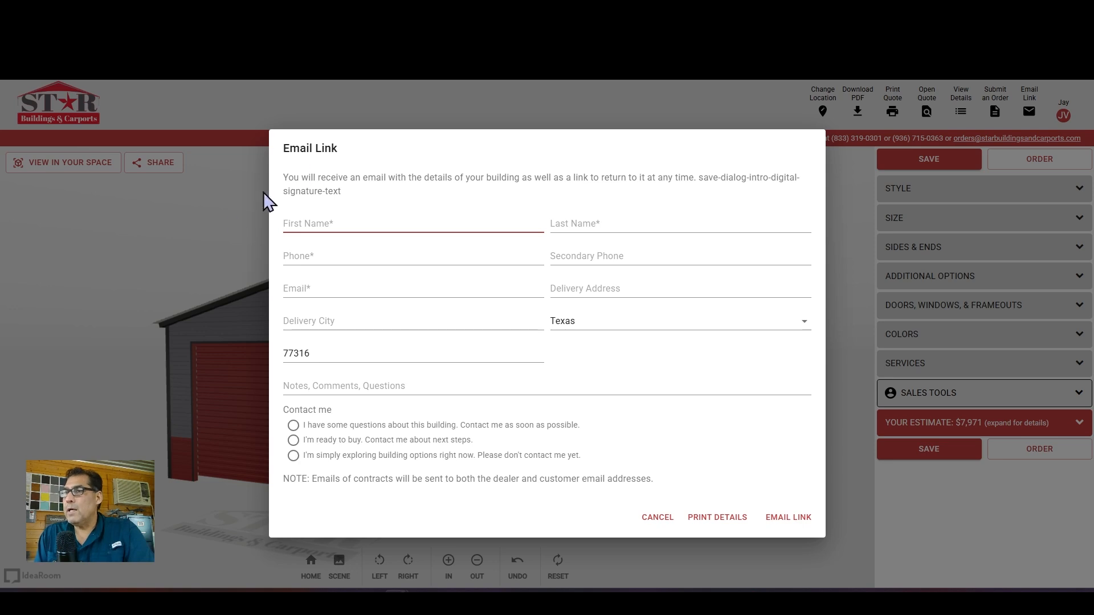
Close the Email Link form and orbit the garage to show its open right side
click(208, 232)
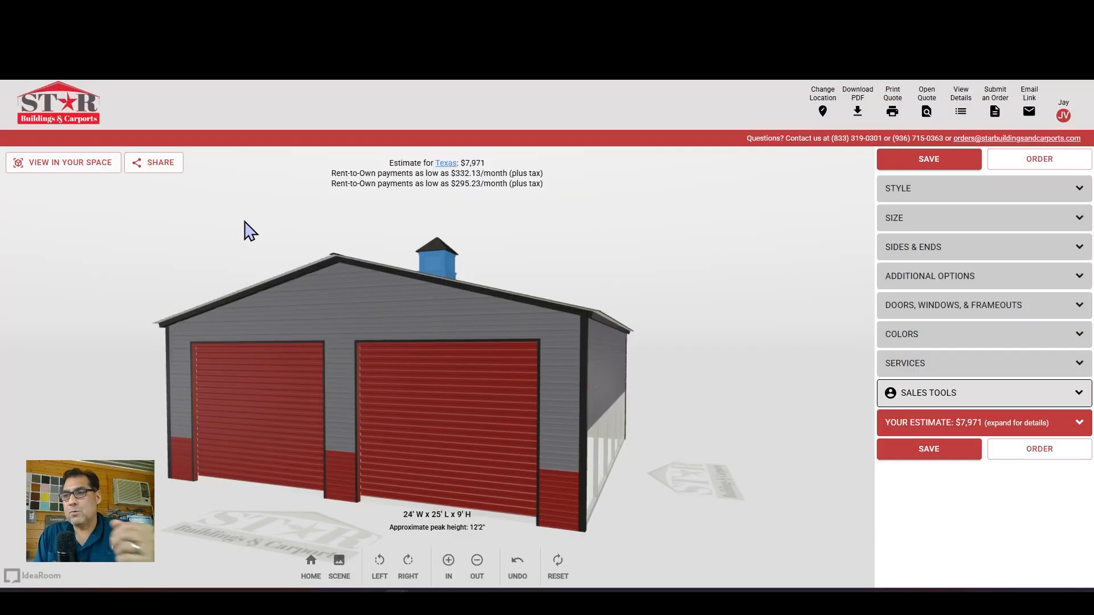
drag(200, 240, 352, 230)
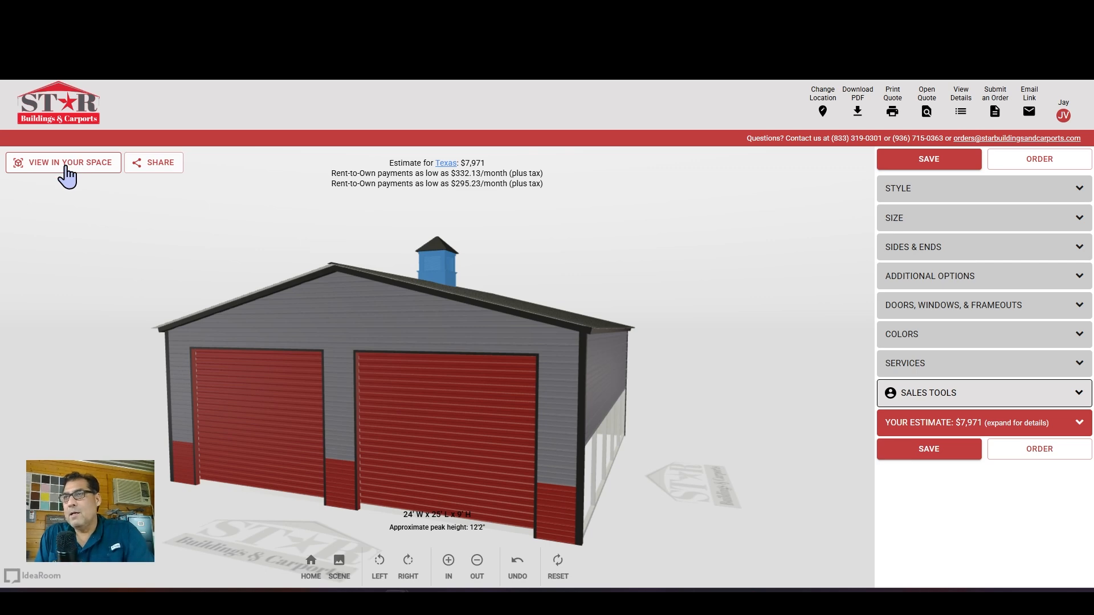
click(66, 169)
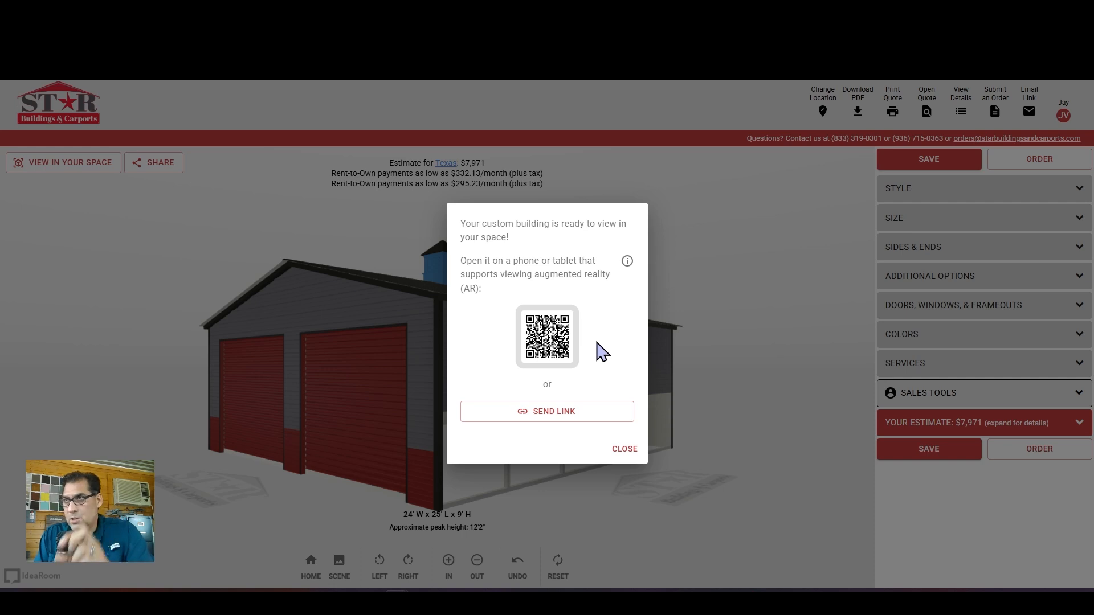
click(623, 451)
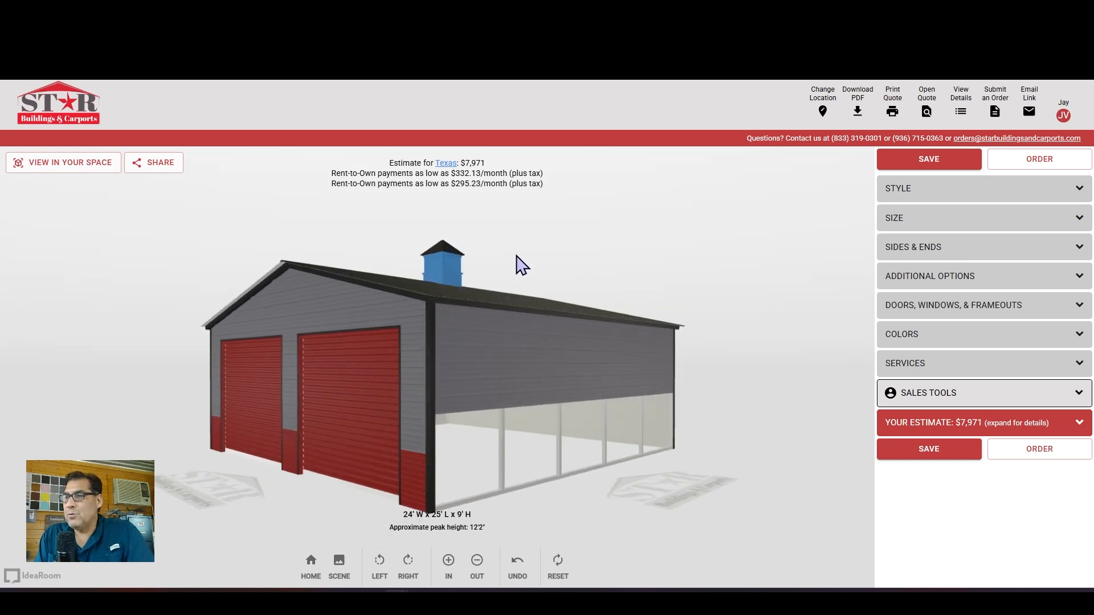
drag(693, 245, 613, 239)
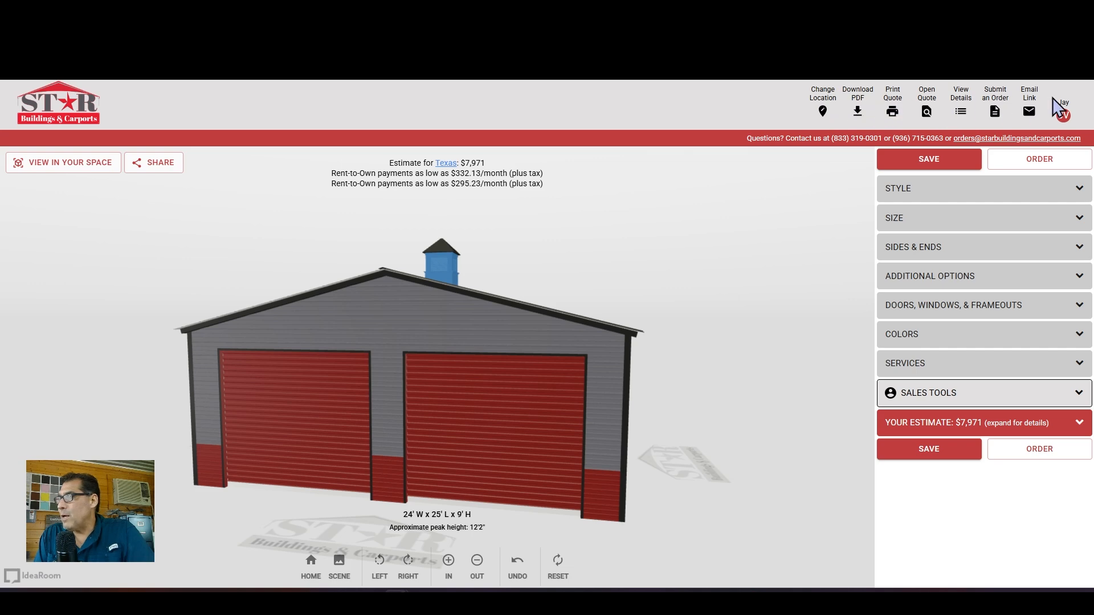
drag(700, 273, 568, 255)
drag(642, 240, 586, 241)
drag(705, 262, 691, 264)
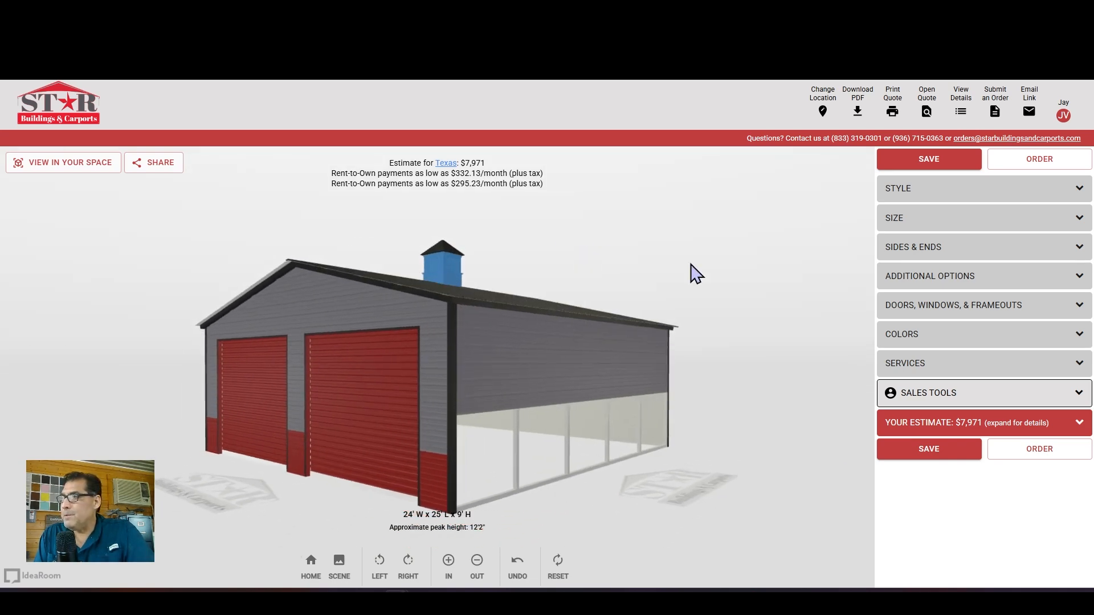
drag(577, 252, 648, 246)
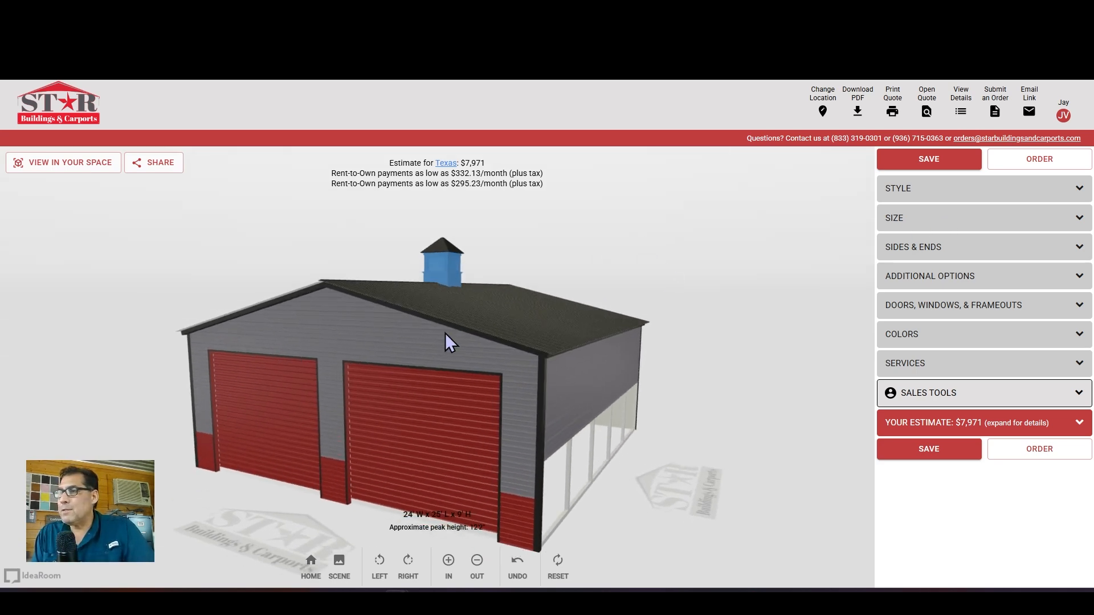
Switch the roof to Boxed Eave Style, lowering the estimate to $7,446, and inspect the roof
click(974, 193)
scroll(511, 306, up, 4)
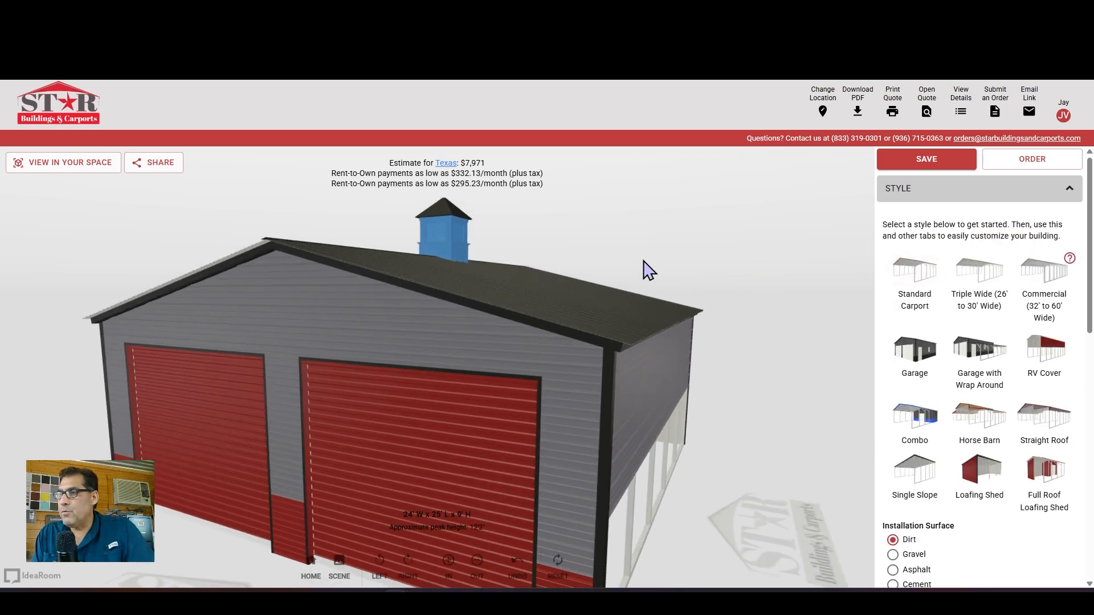
drag(640, 263, 583, 285)
scroll(1050, 378, down, 9)
scroll(1043, 384, up, 5)
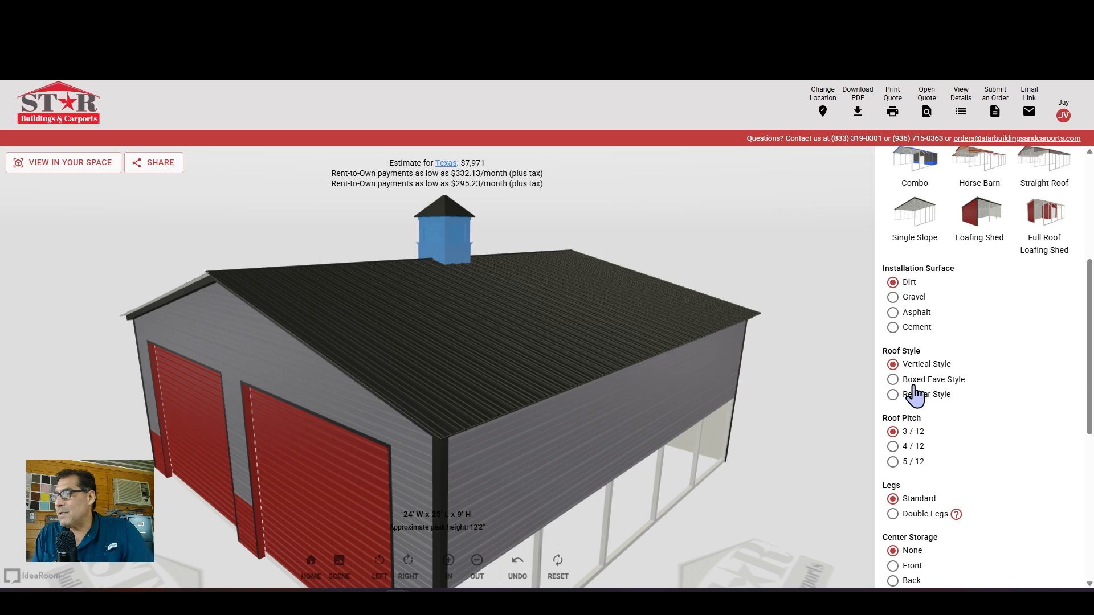
drag(538, 250, 756, 293)
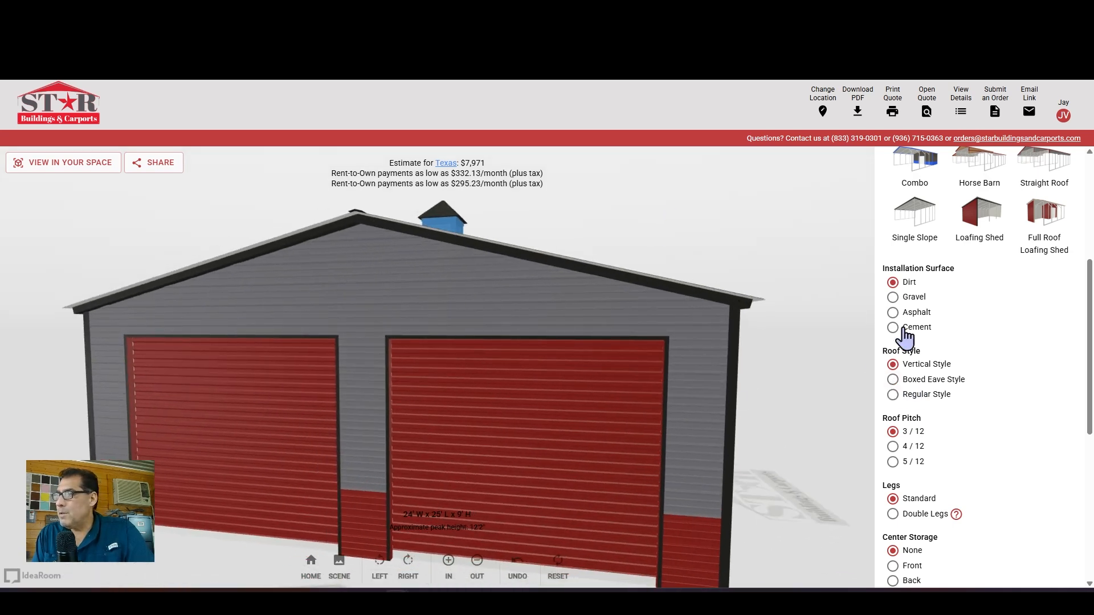
click(892, 380)
drag(756, 200, 324, 392)
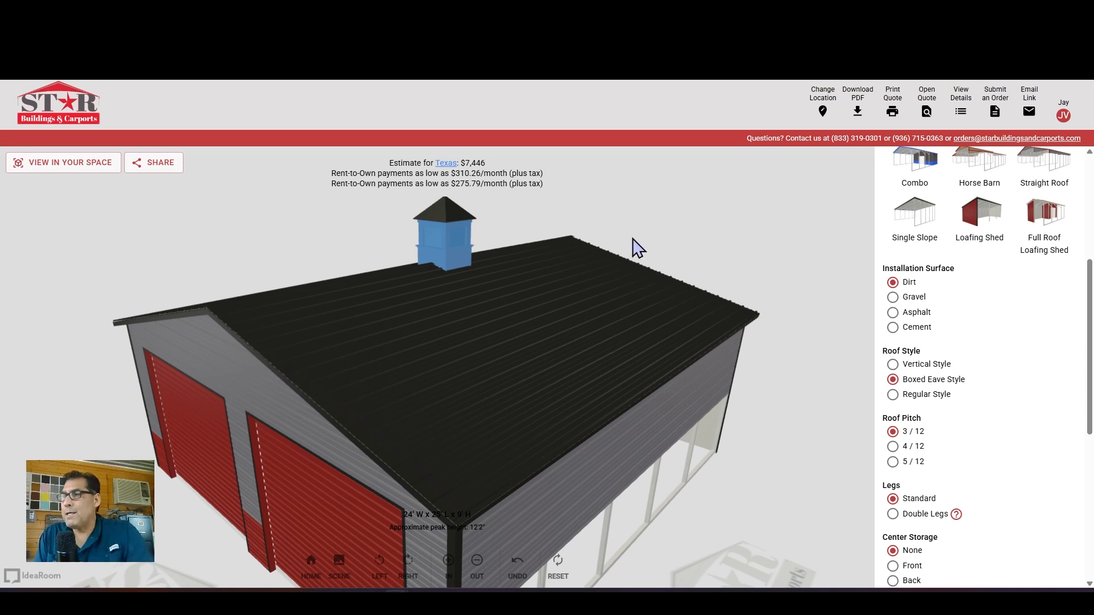
scroll(644, 245, up, 2)
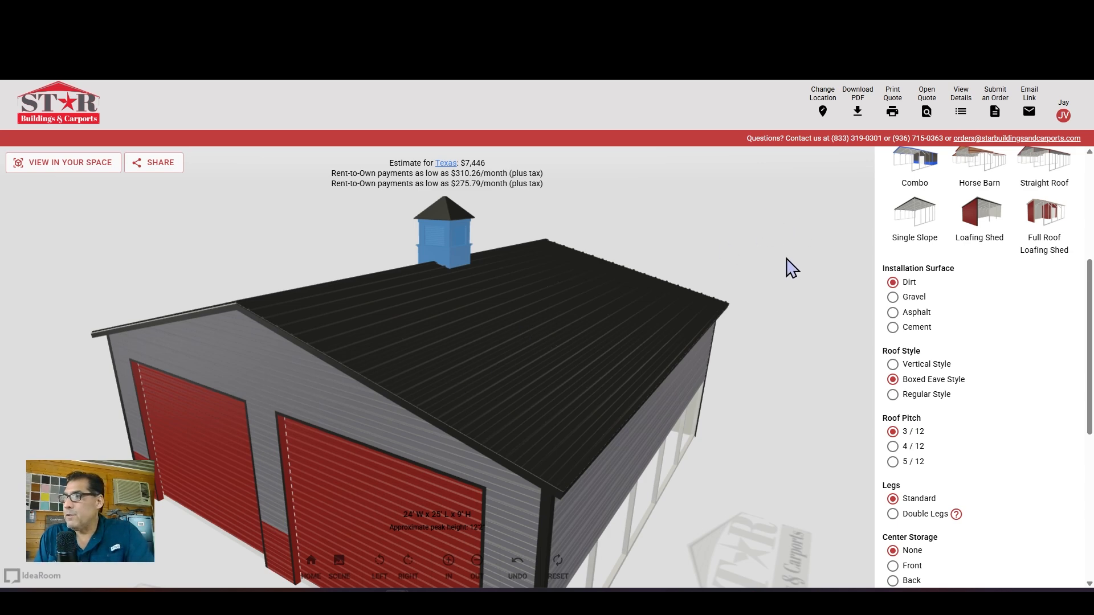
drag(729, 245, 730, 237)
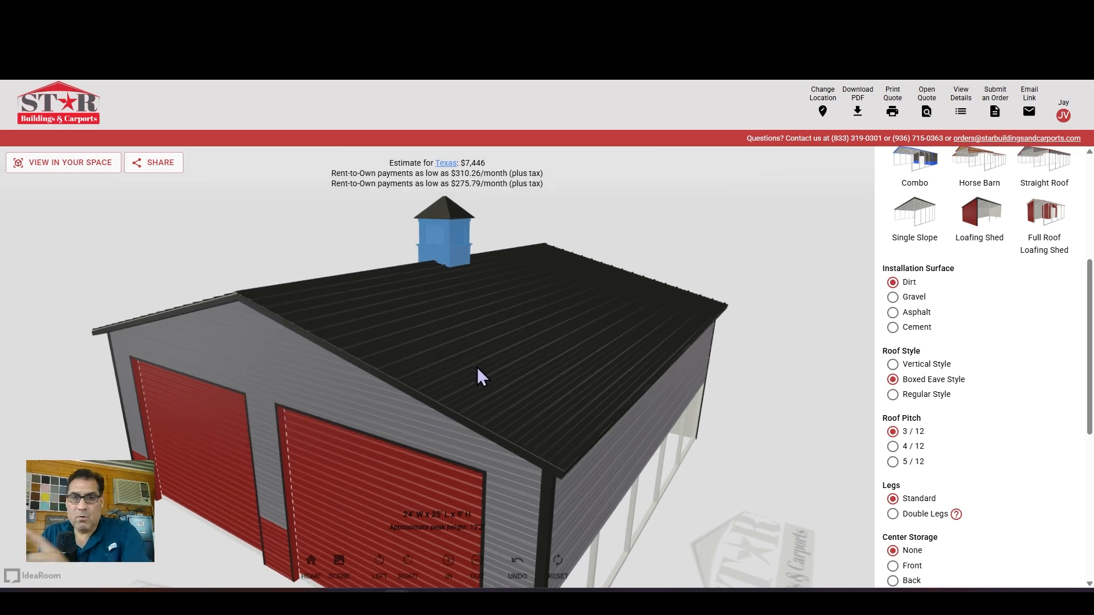
Try the rounded Regular Style roof, then return to Vertical Style at $7,971
click(892, 394)
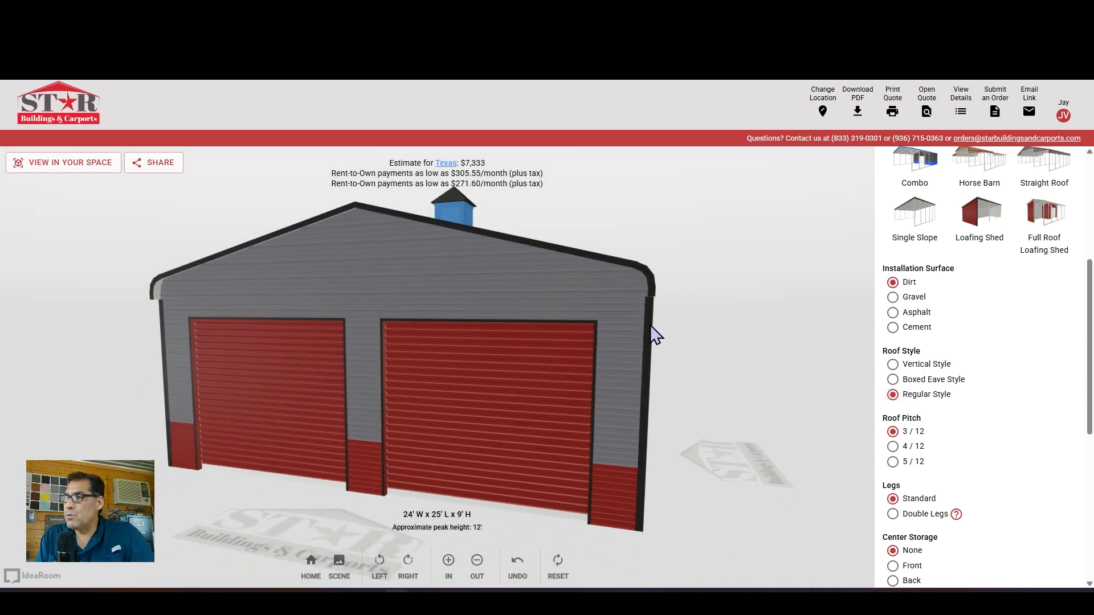
drag(696, 249, 388, 317)
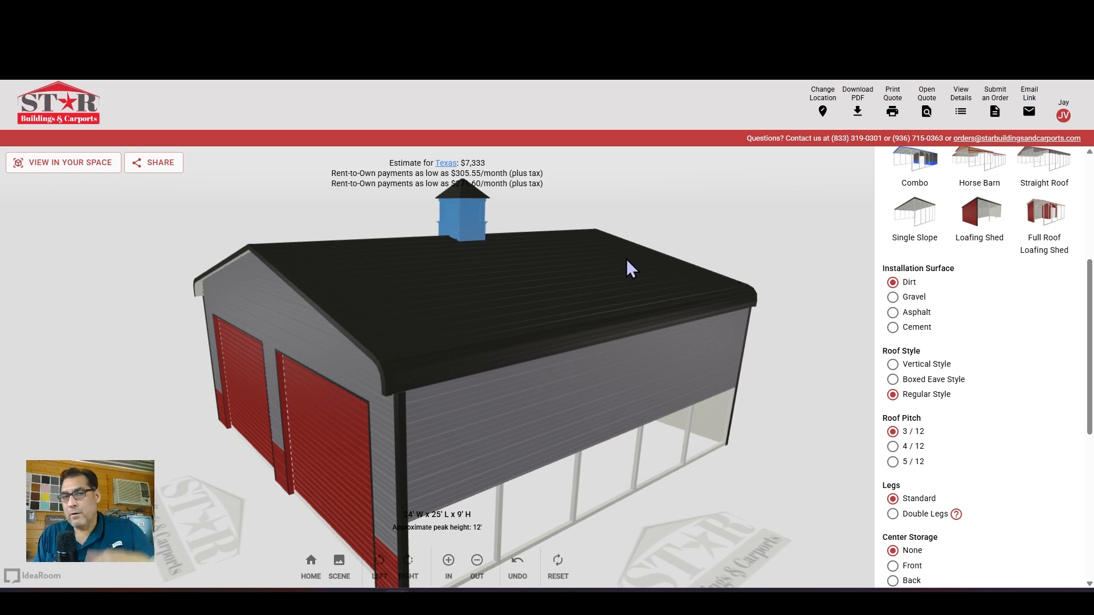
click(893, 365)
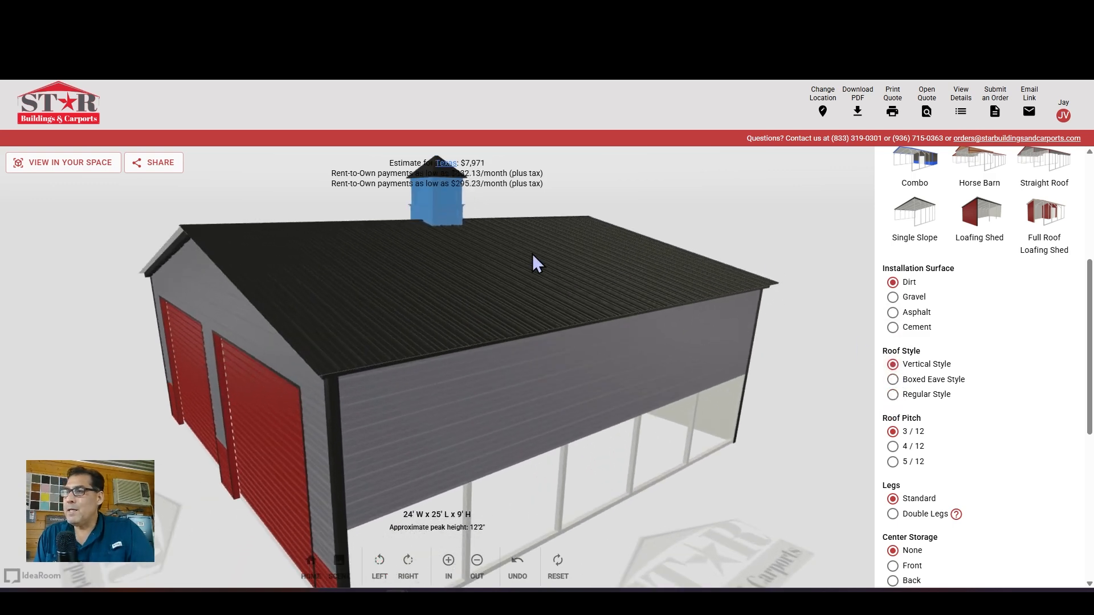
drag(533, 254, 582, 267)
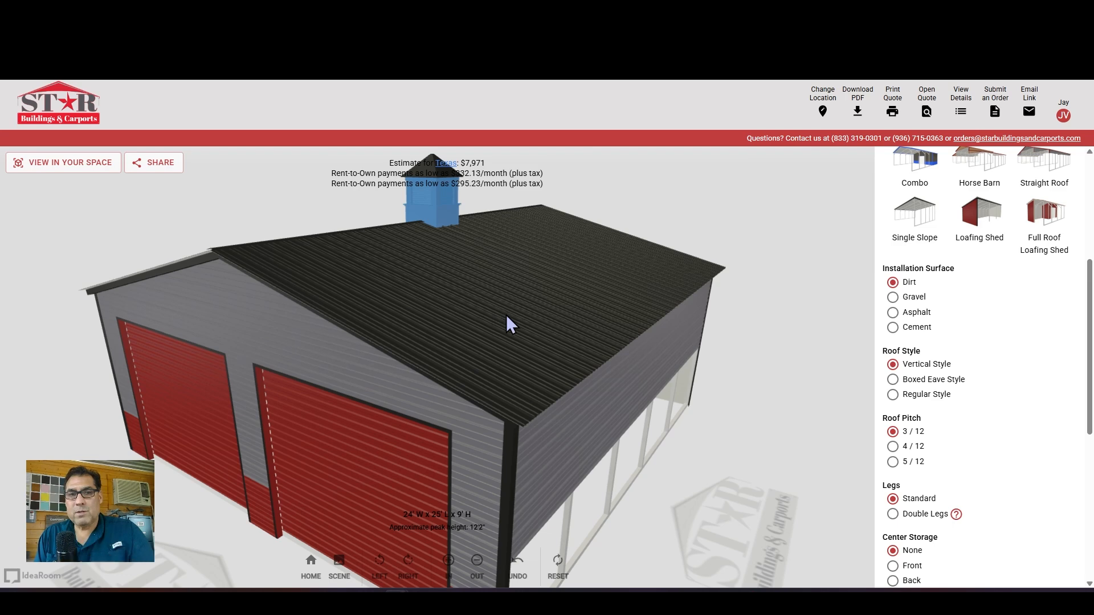
drag(698, 239, 692, 203)
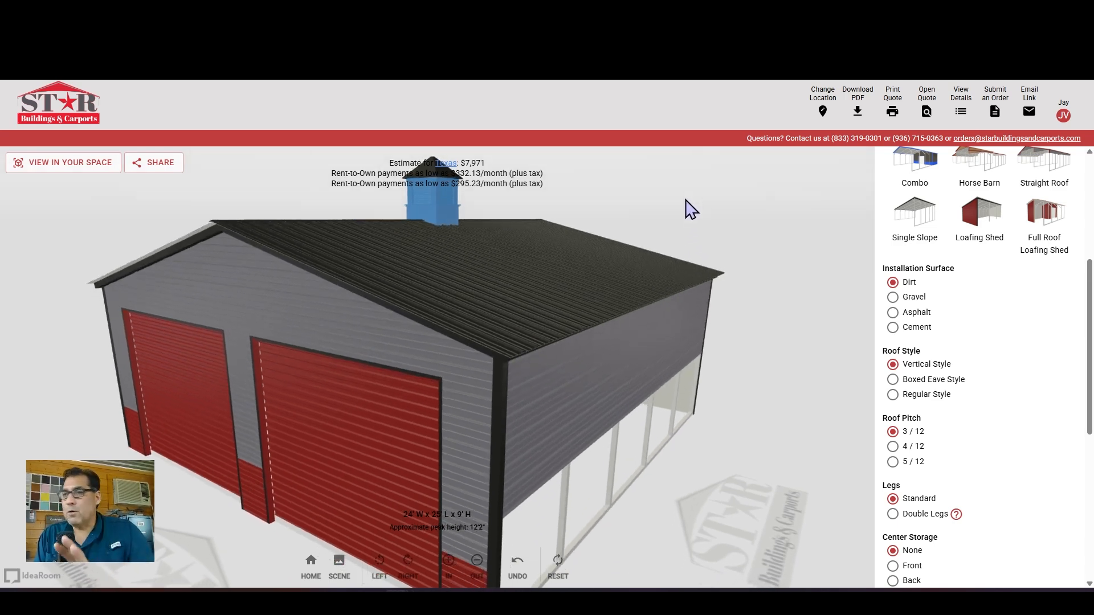
drag(677, 212, 655, 225)
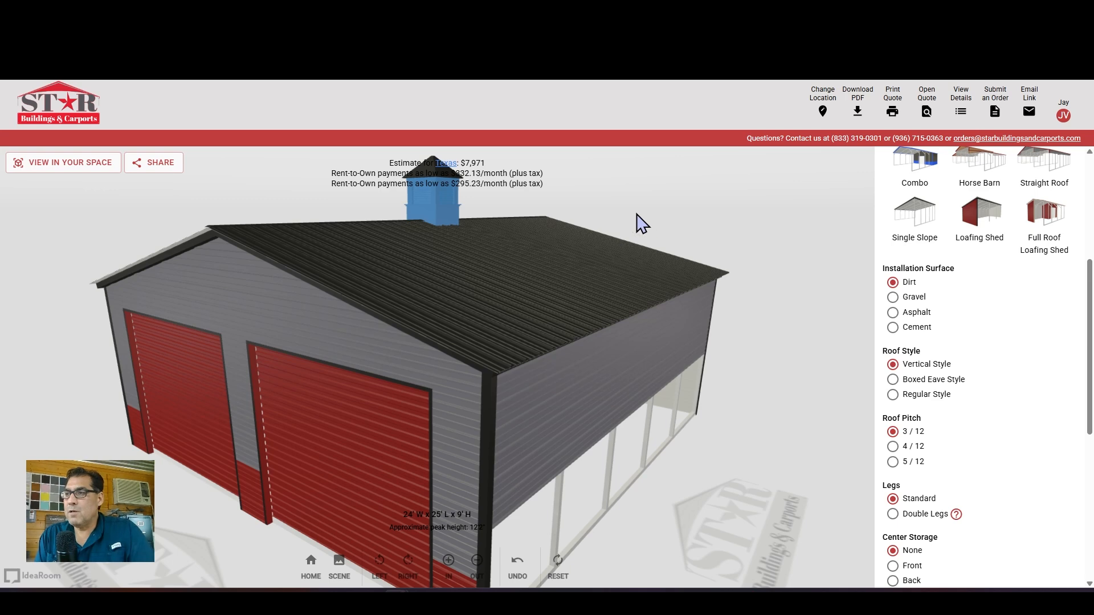
drag(623, 222, 655, 213)
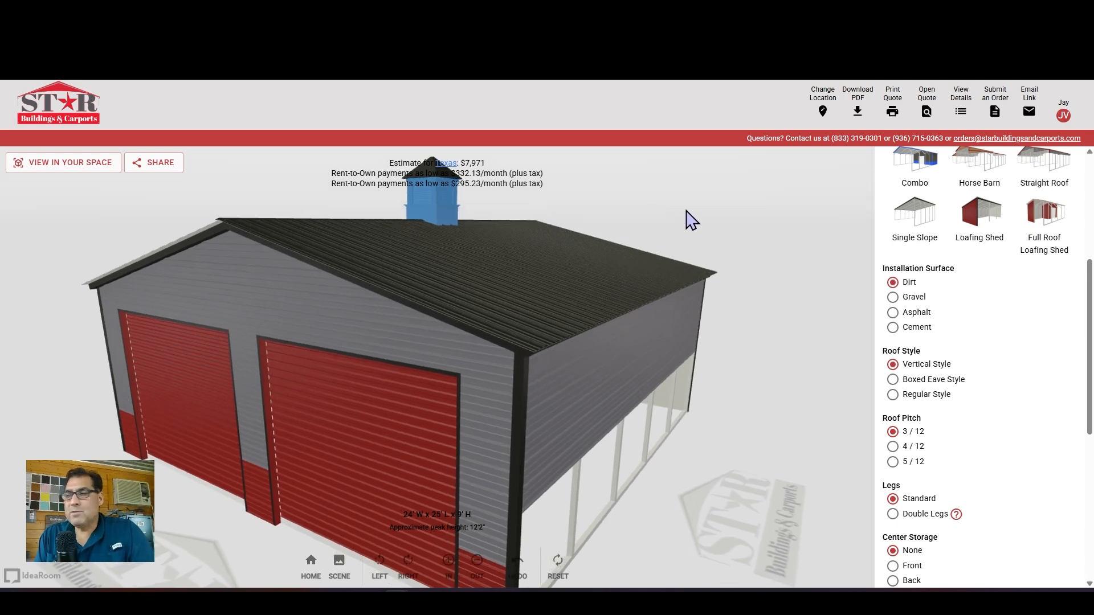
scroll(989, 268, up, 3)
scroll(989, 267, up, 2)
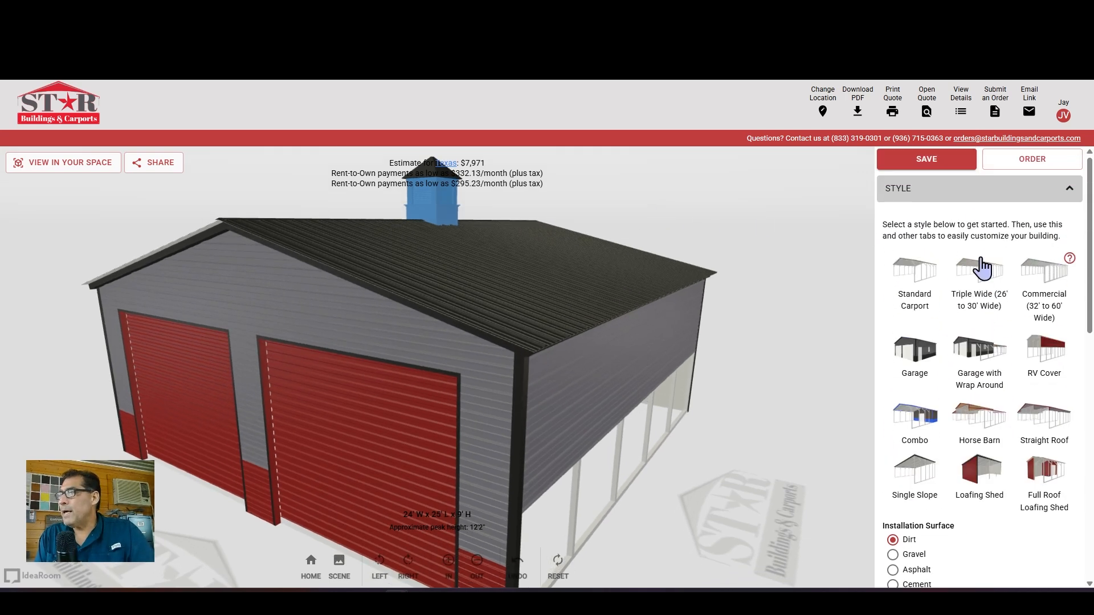
Switch to the Combo style, a 20' x 30' x 9' building at $5,598, and orbit it
click(956, 189)
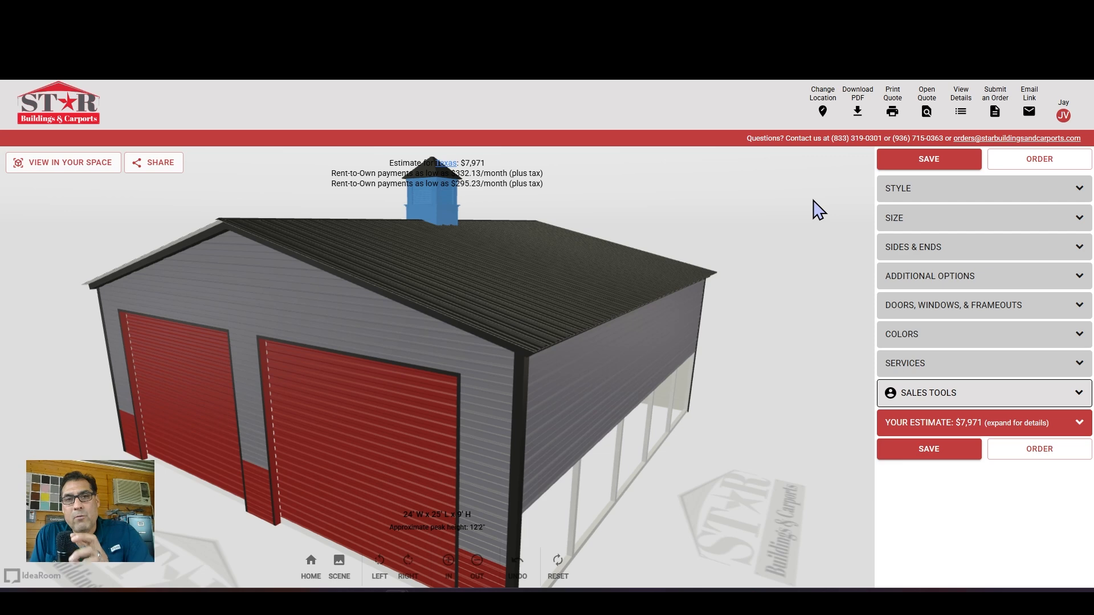
click(931, 205)
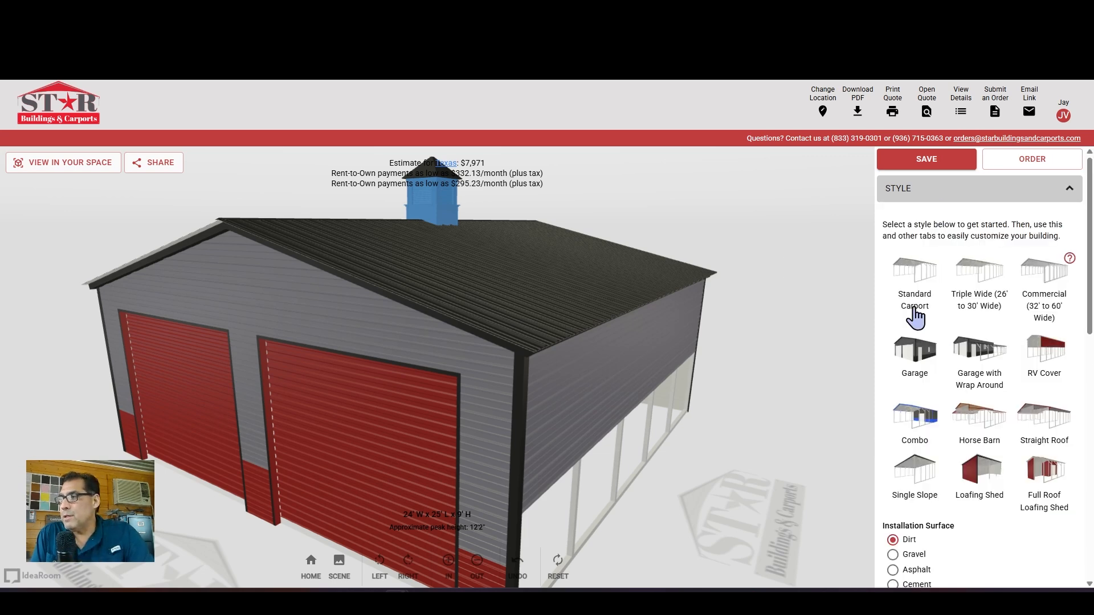
click(914, 419)
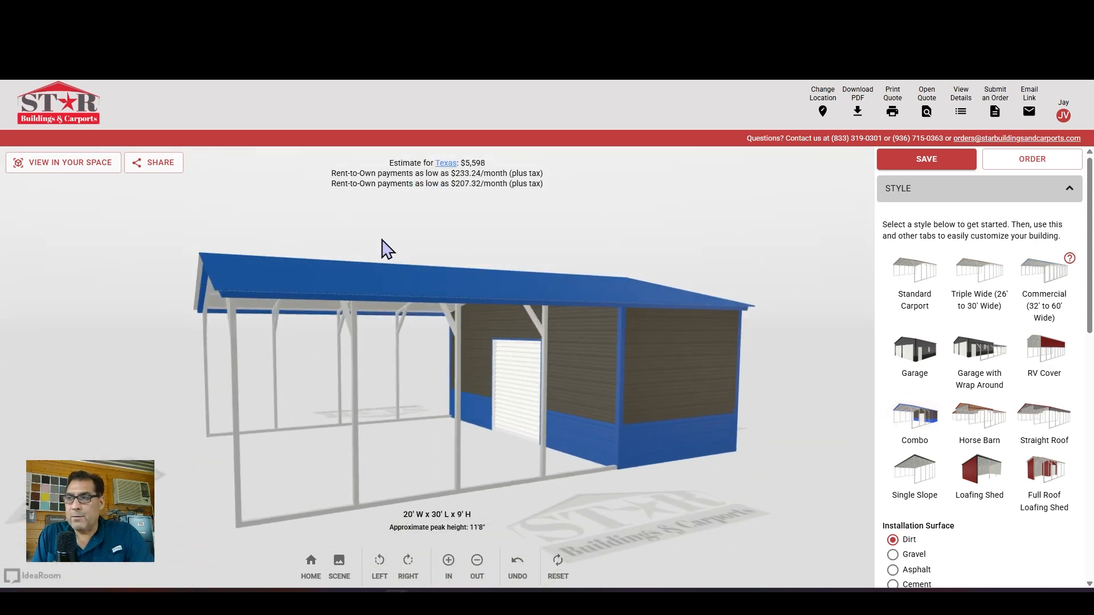
drag(388, 249, 608, 279)
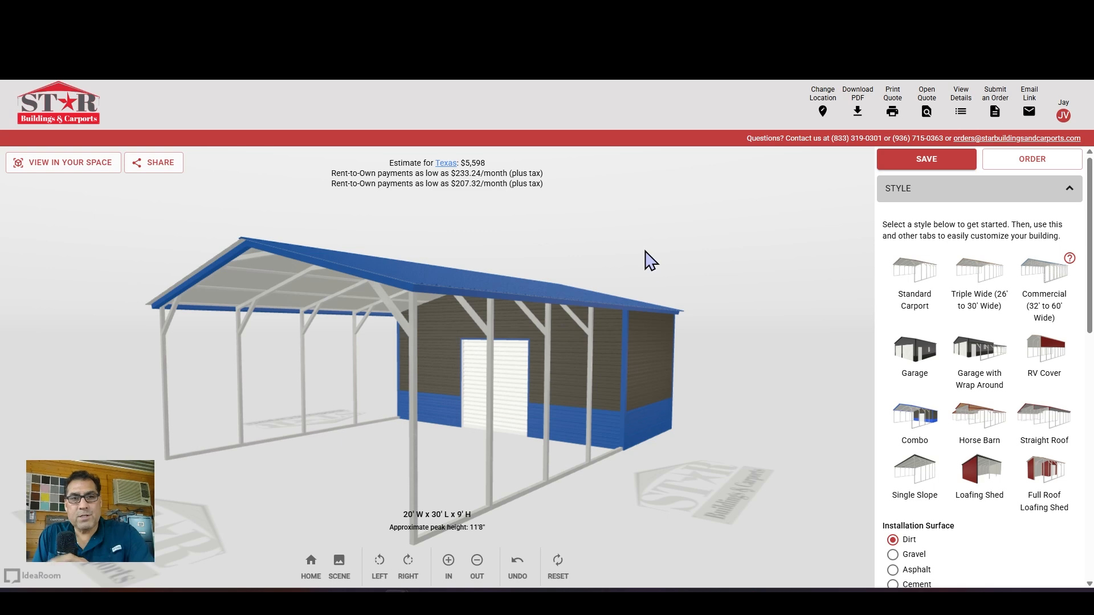
drag(708, 284, 687, 275)
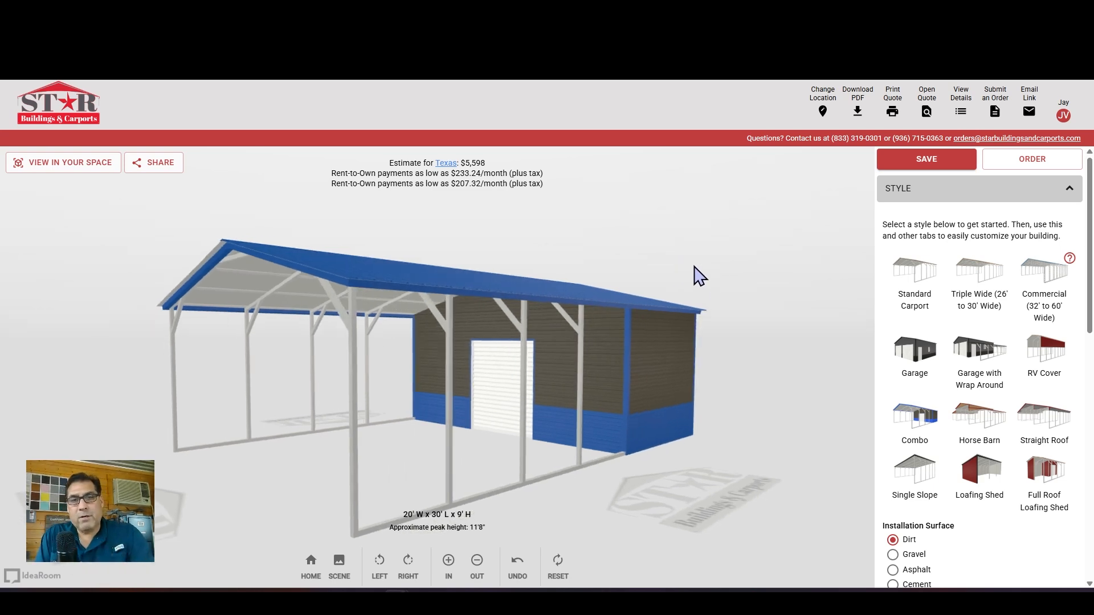
drag(623, 264, 695, 269)
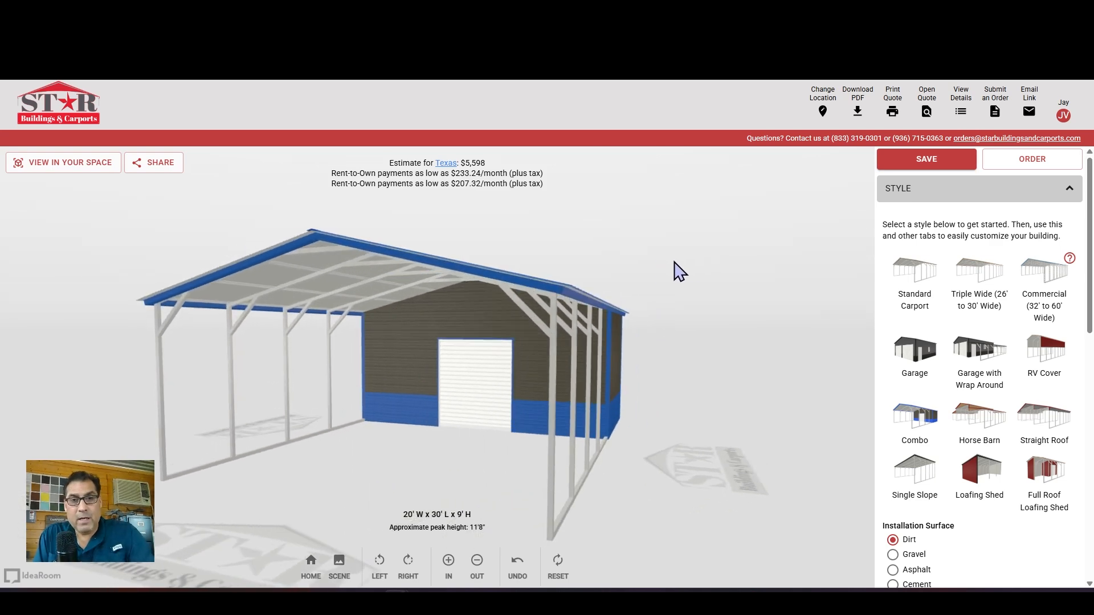